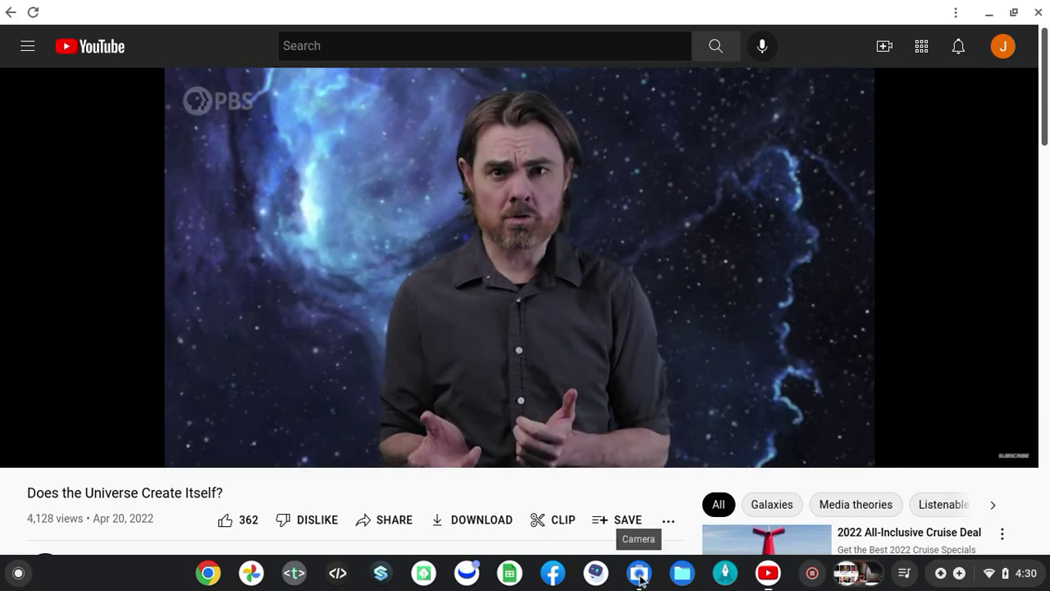
pyautogui.click(640, 572)
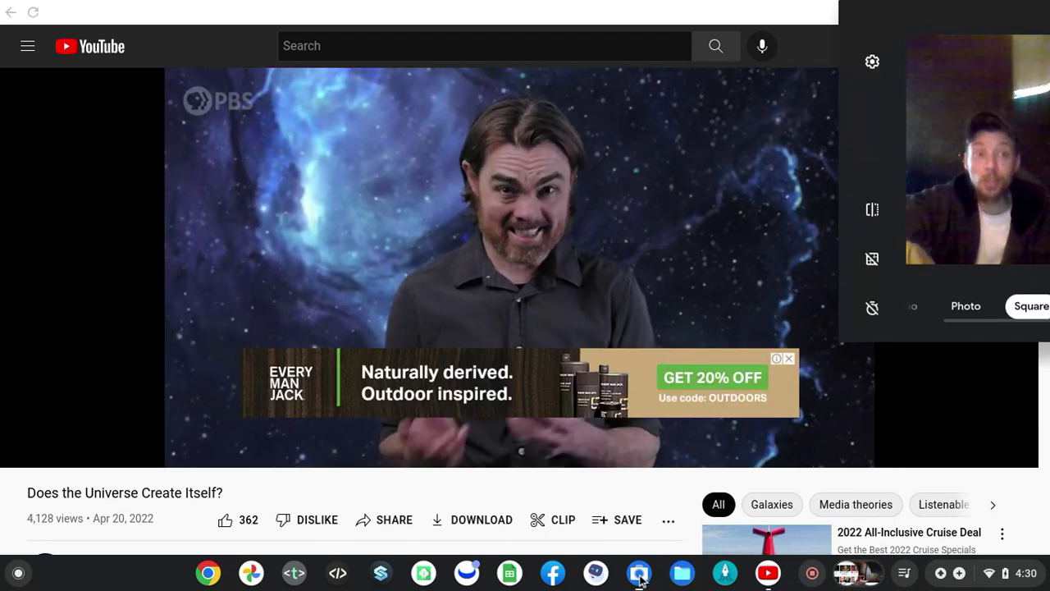
pyautogui.click(794, 407)
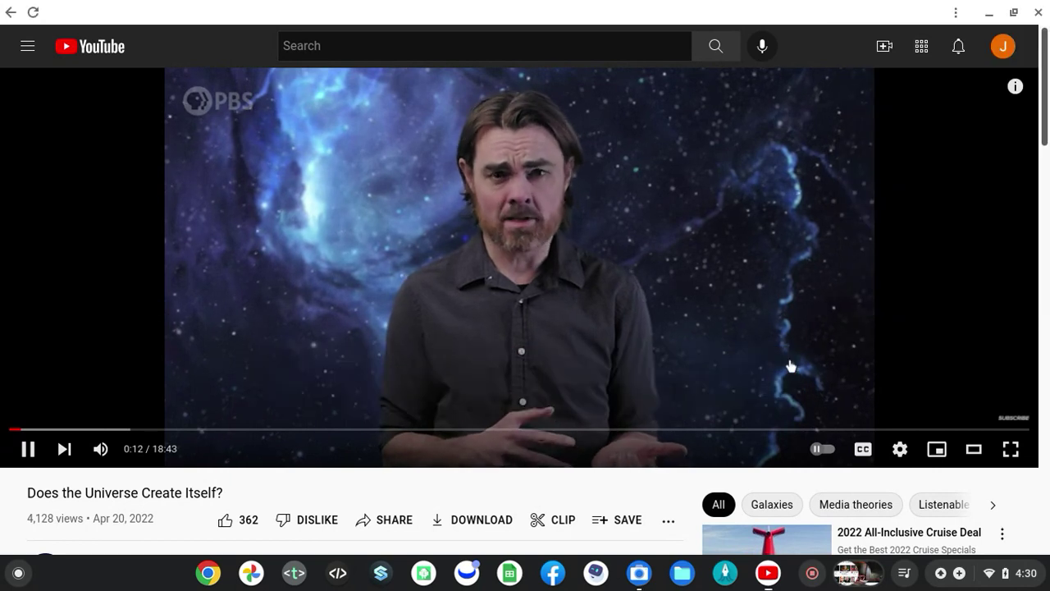
pyautogui.click(640, 573)
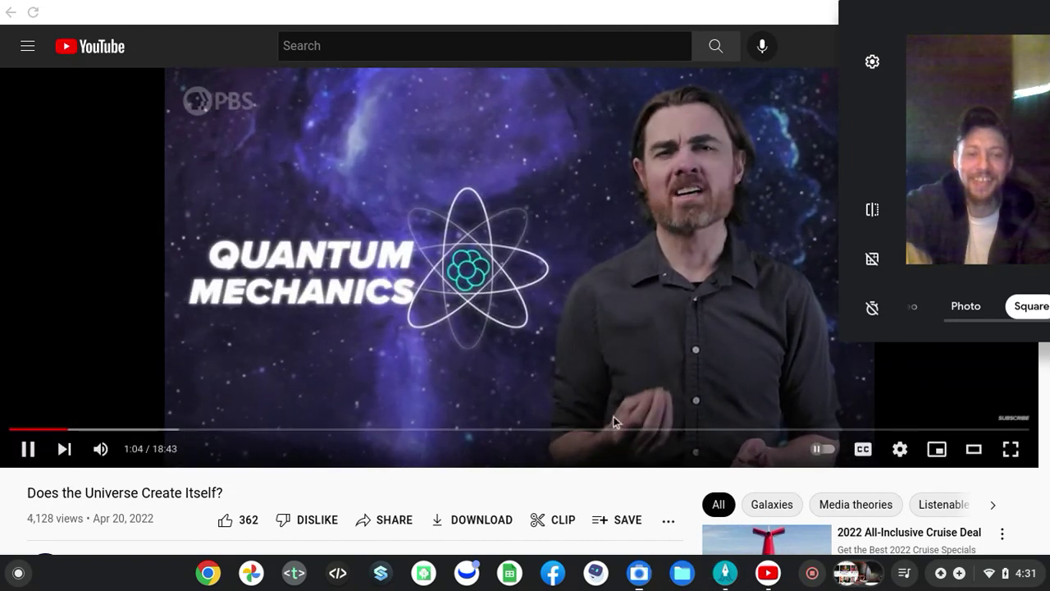
# - Bring Squid forward and shrink its window to a narrow left strip beside the video
pyautogui.hotkey('alt', 'Tab')
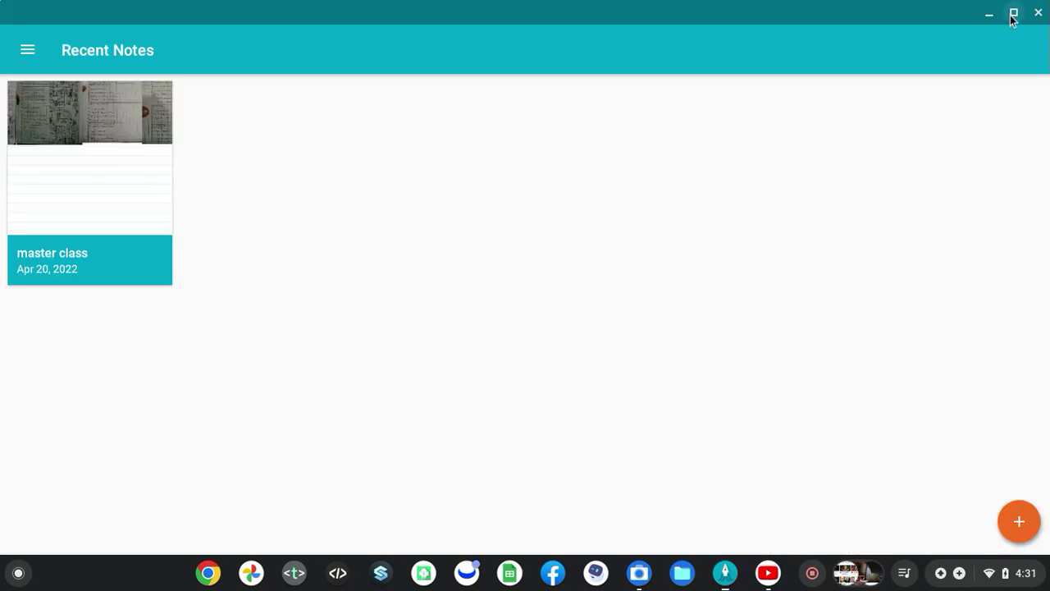
pyautogui.click(1014, 14)
pyautogui.click(1014, 13)
pyautogui.moveTo(801, 11); pyautogui.dragTo(771, 11)
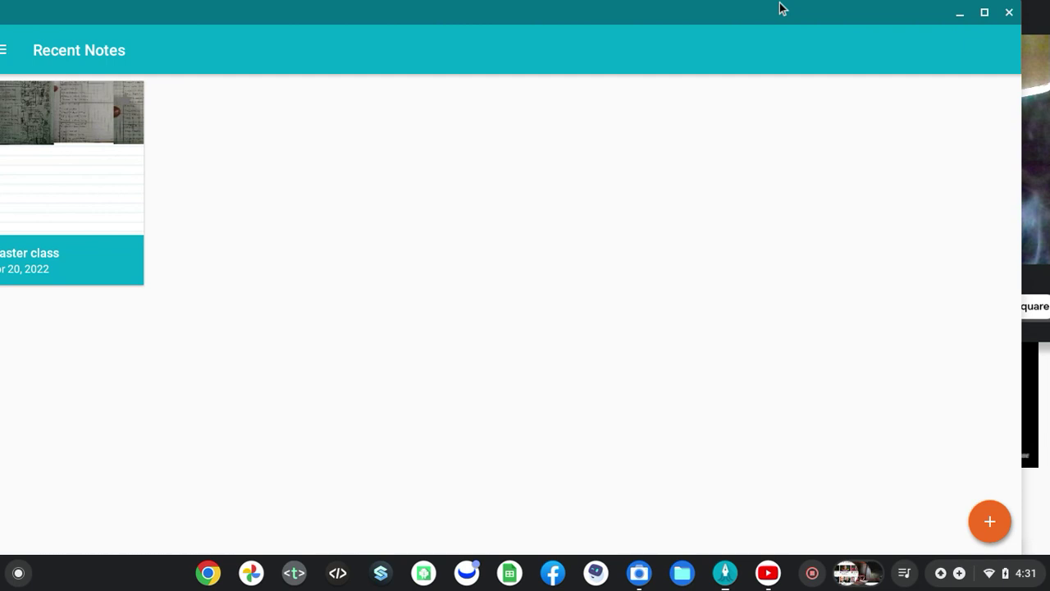
pyautogui.moveTo(1020, 187); pyautogui.dragTo(287, 62)
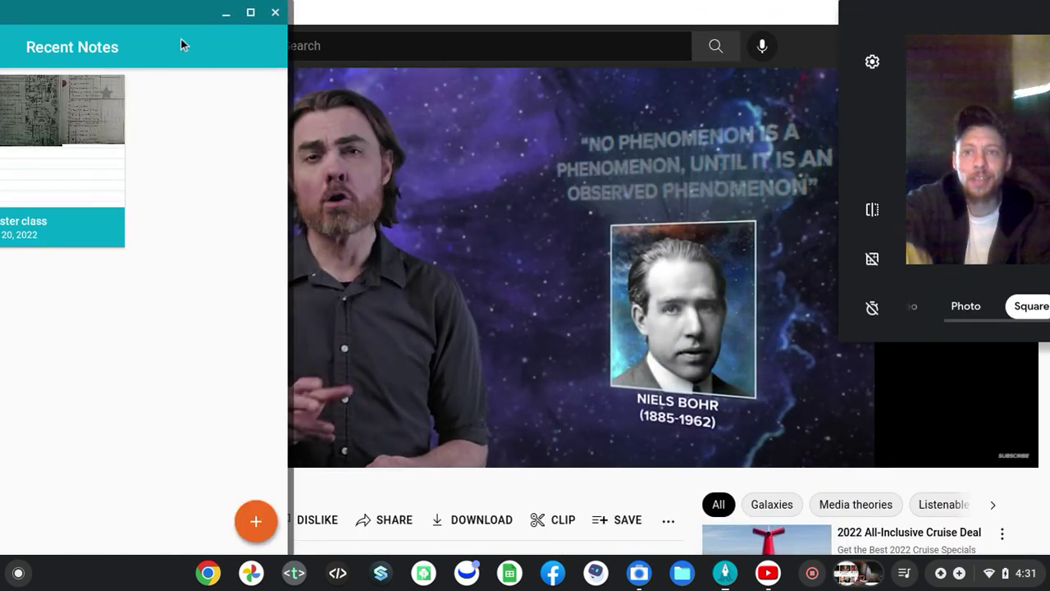
pyautogui.moveTo(156, 19); pyautogui.dragTo(182, 22)
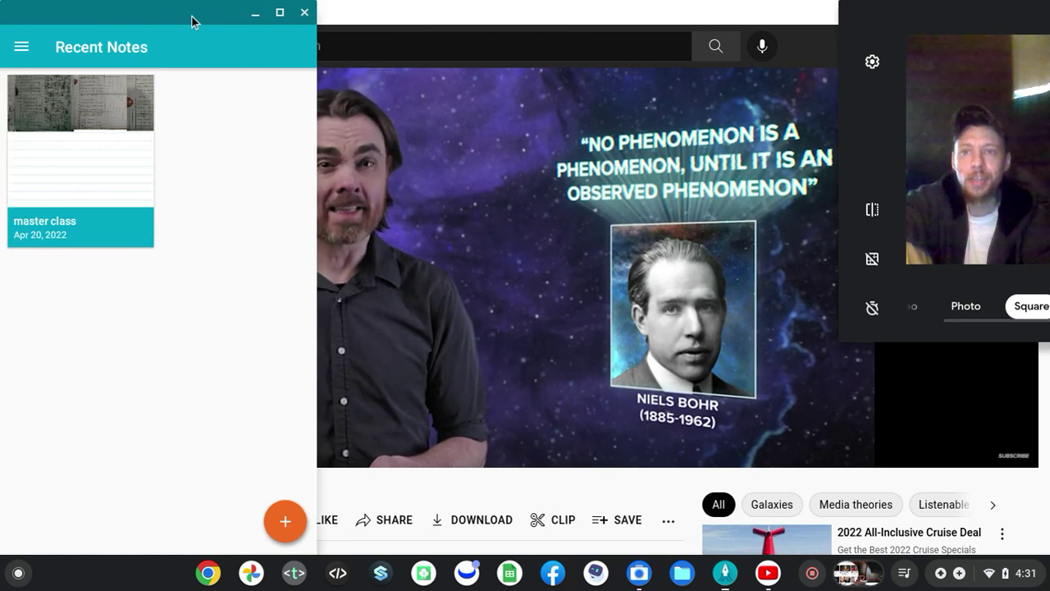
# - Open the 'master class' notebook, enlarge its scan, and page down to the logarithm exercises
pyautogui.click(109, 124)
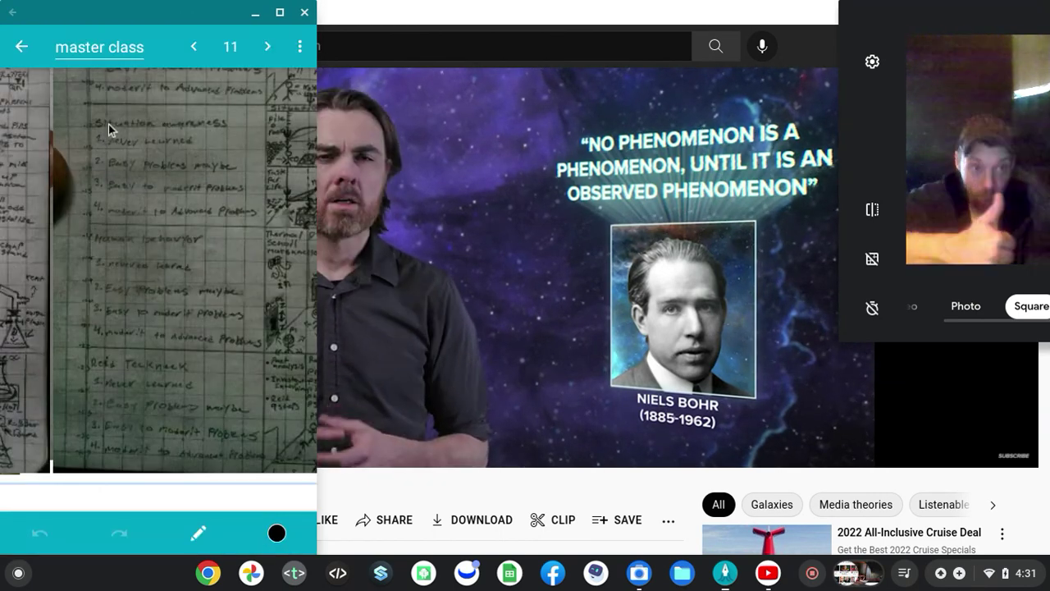
pyautogui.scroll(2, 133, 145)
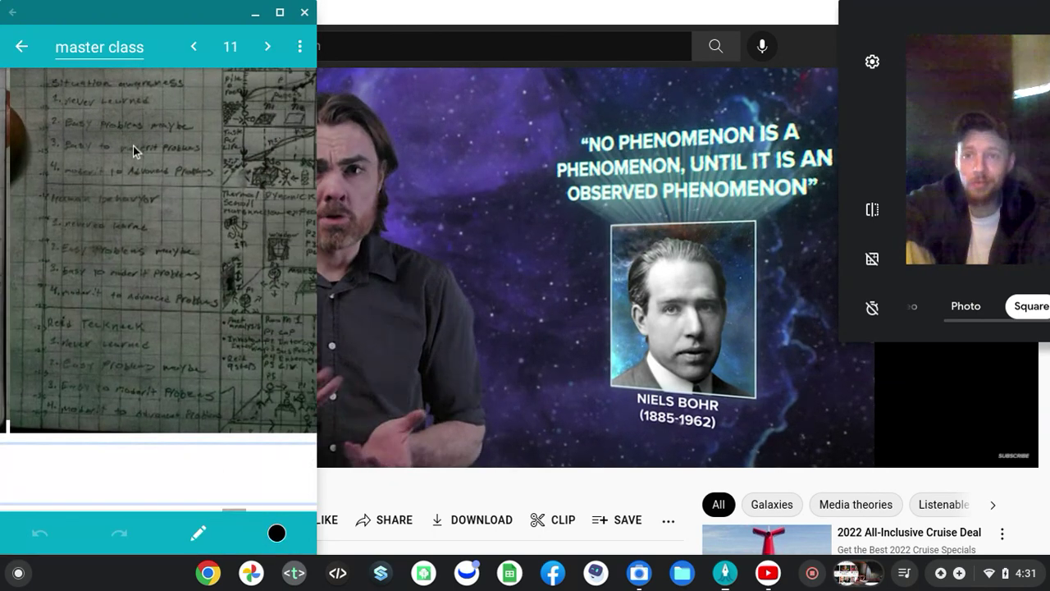
pyautogui.scroll(-1, 133, 145)
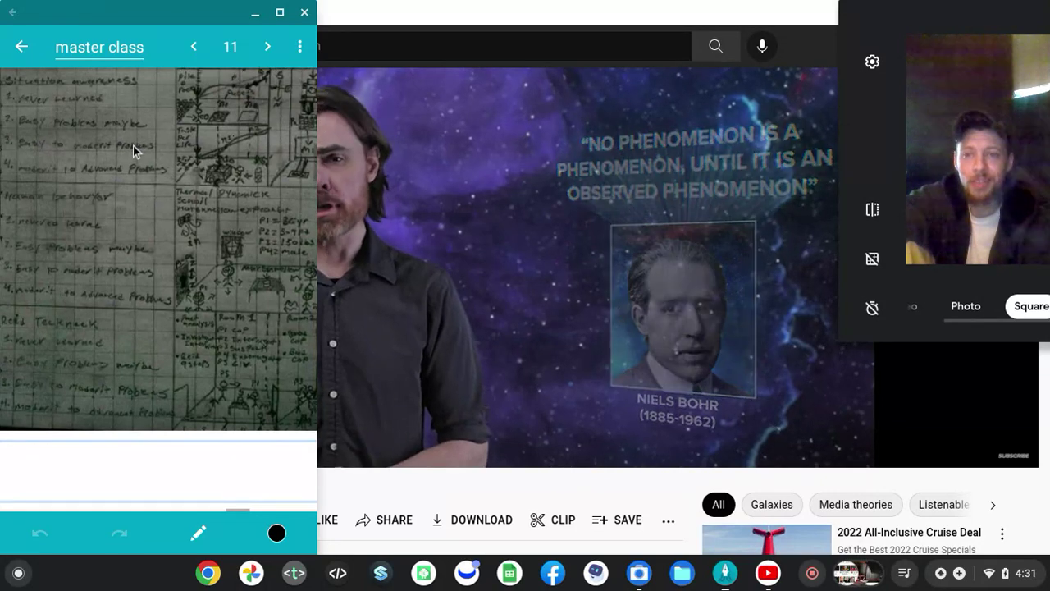
pyautogui.scroll(-1, 133, 145)
pyautogui.moveTo(133, 145); pyautogui.dragTo(229, 395)
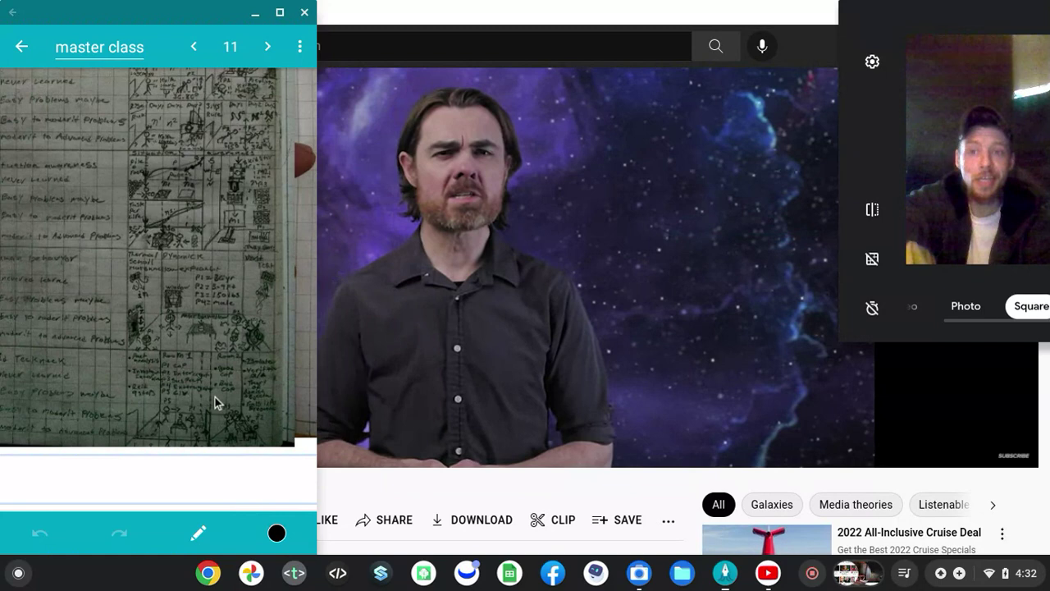
pyautogui.scroll(1, 215, 397)
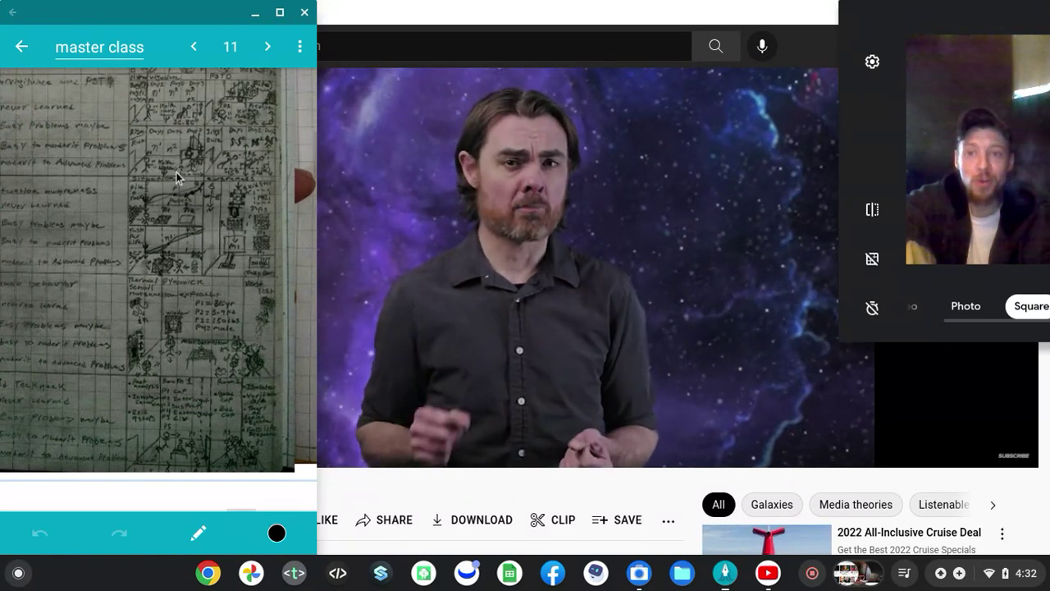
pyautogui.hscroll(-2, 155, 211)
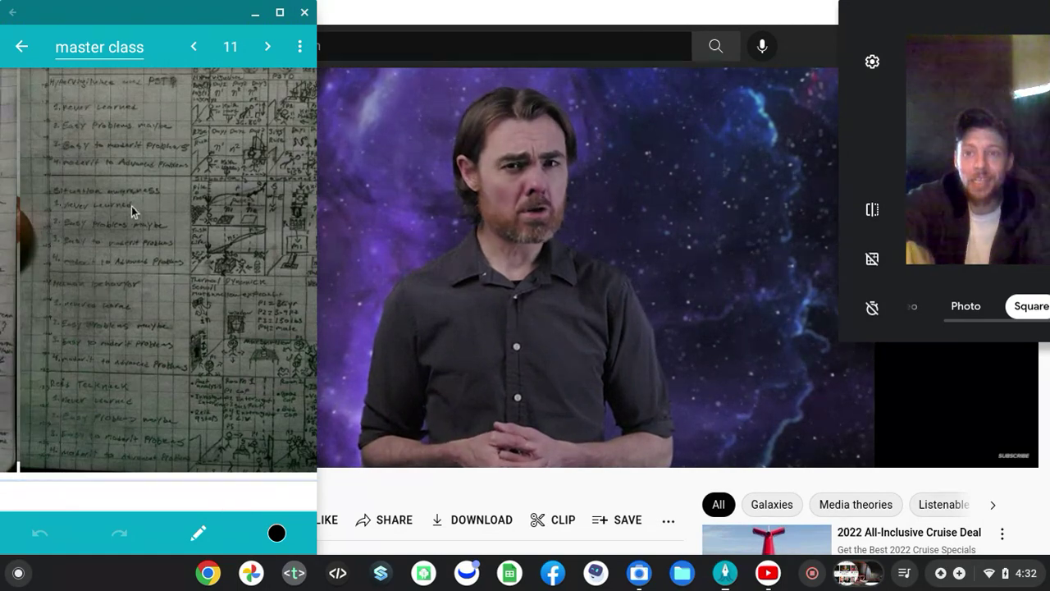
pyautogui.hscroll(2, 132, 208)
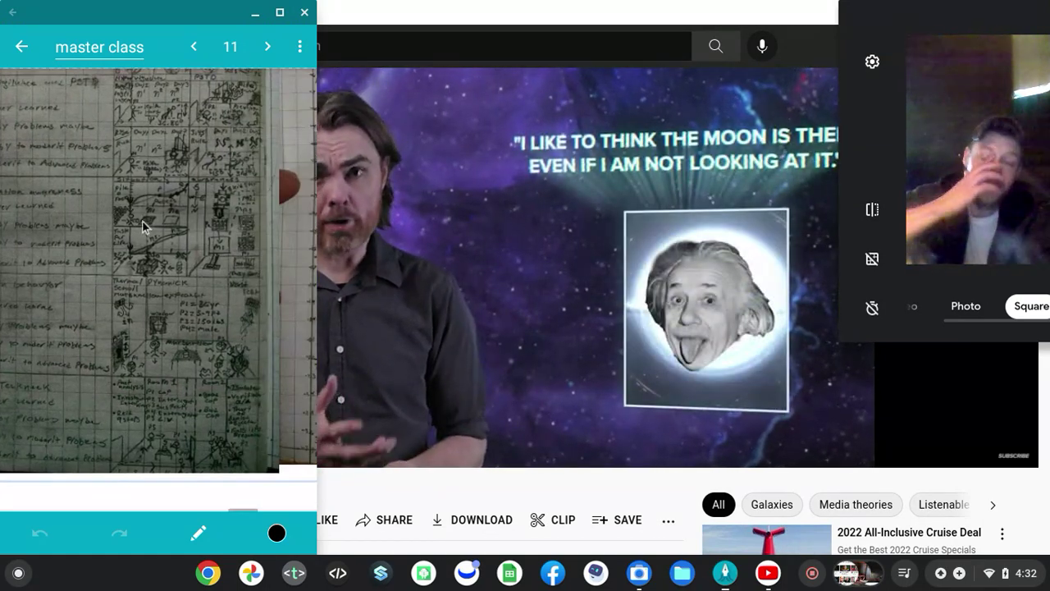
pyautogui.scroll(-5, 144, 221)
pyautogui.scroll(-3, 142, 220)
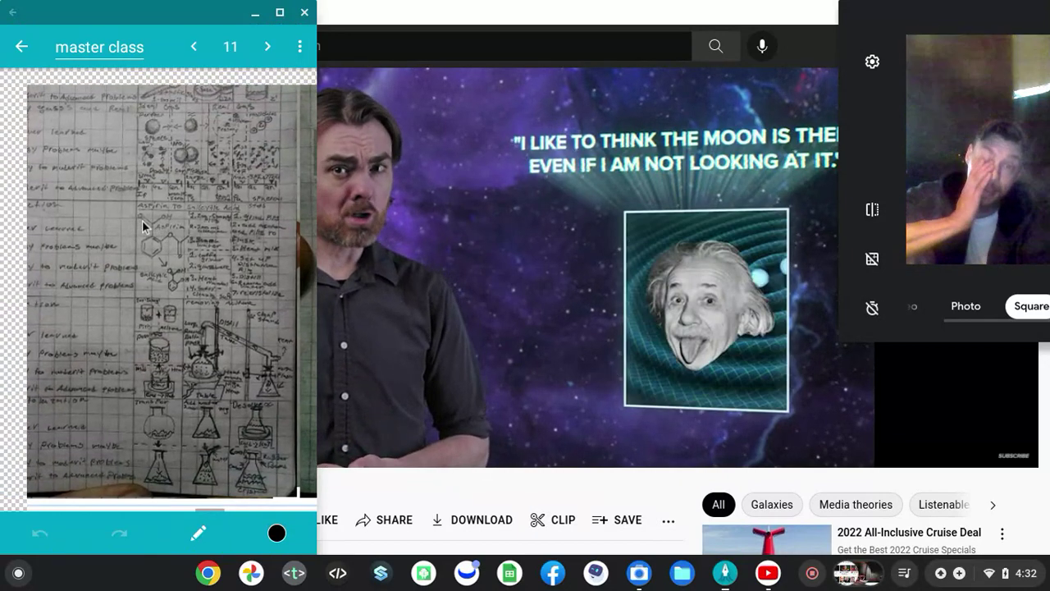
pyautogui.scroll(2, 142, 220)
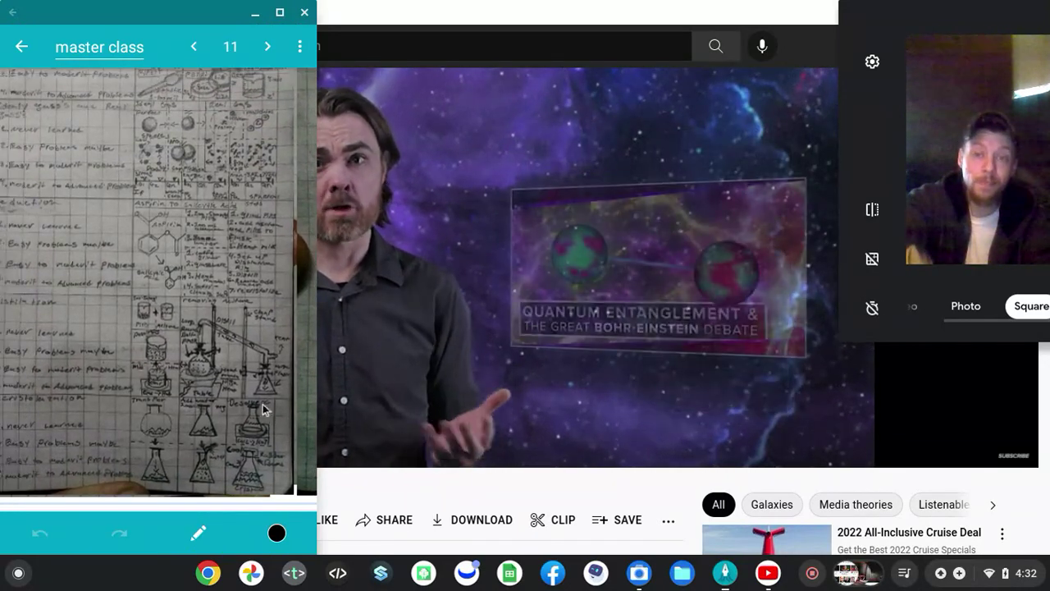
pyautogui.press('pagedown')
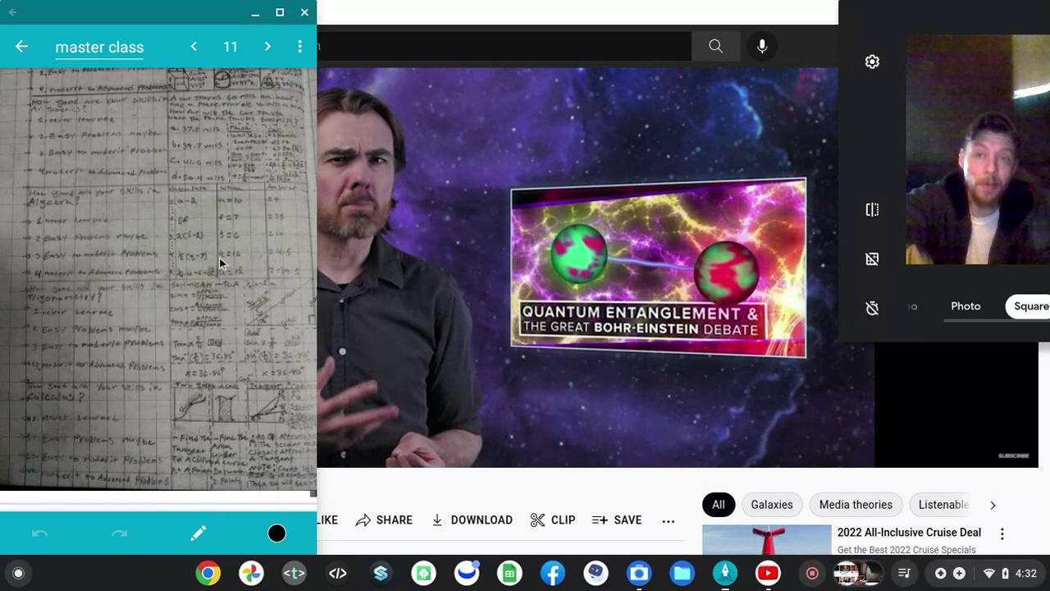
pyautogui.moveTo(249, 385); pyautogui.dragTo(218, 257)
pyautogui.press('pagedown')
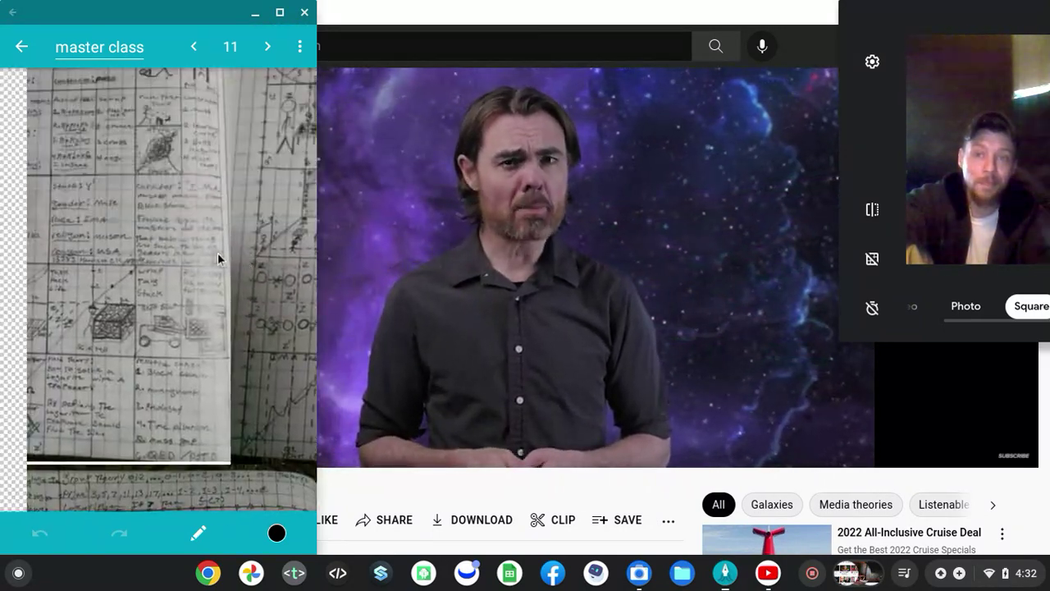
pyautogui.hscroll(-5, 217, 253)
pyautogui.hscroll(5, 218, 252)
# - Page back to page 1, then forward through pages 2, 8, 9 and 10 to page 11
pyautogui.click(195, 47)
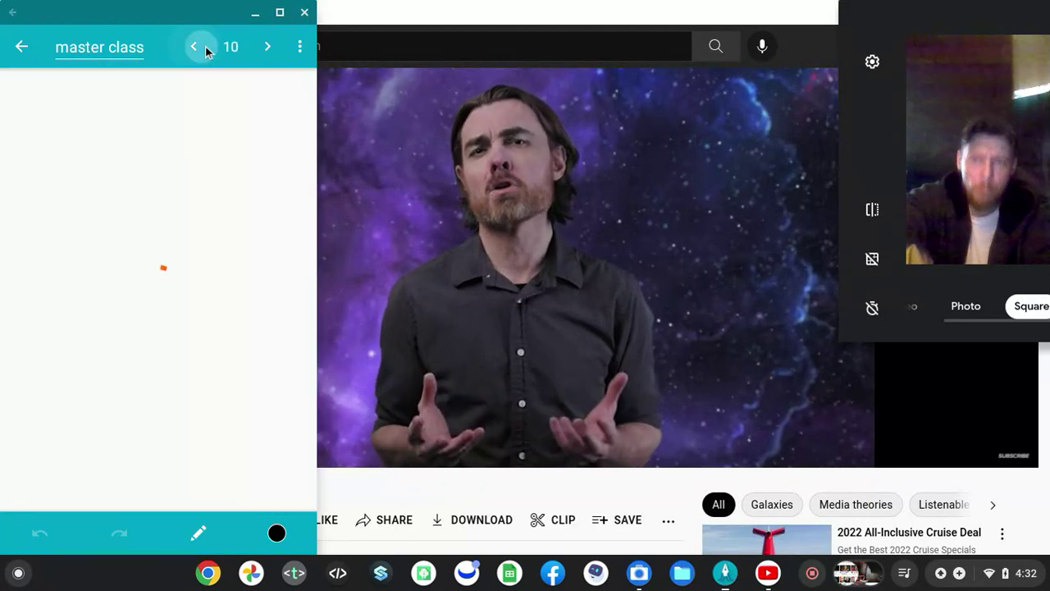
pyautogui.click(195, 47)
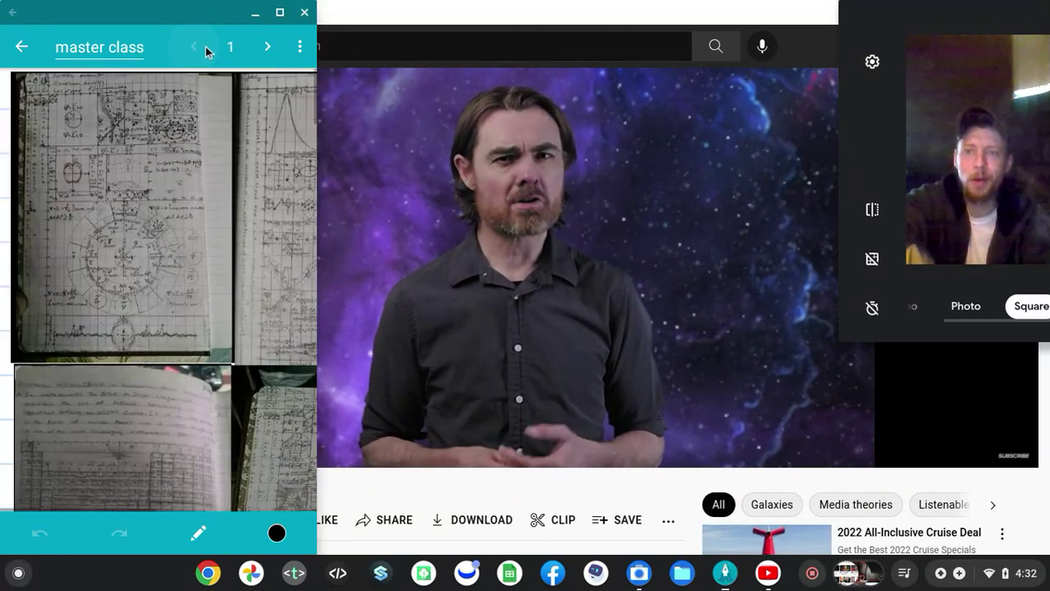
pyautogui.scroll(-5, 93, 297)
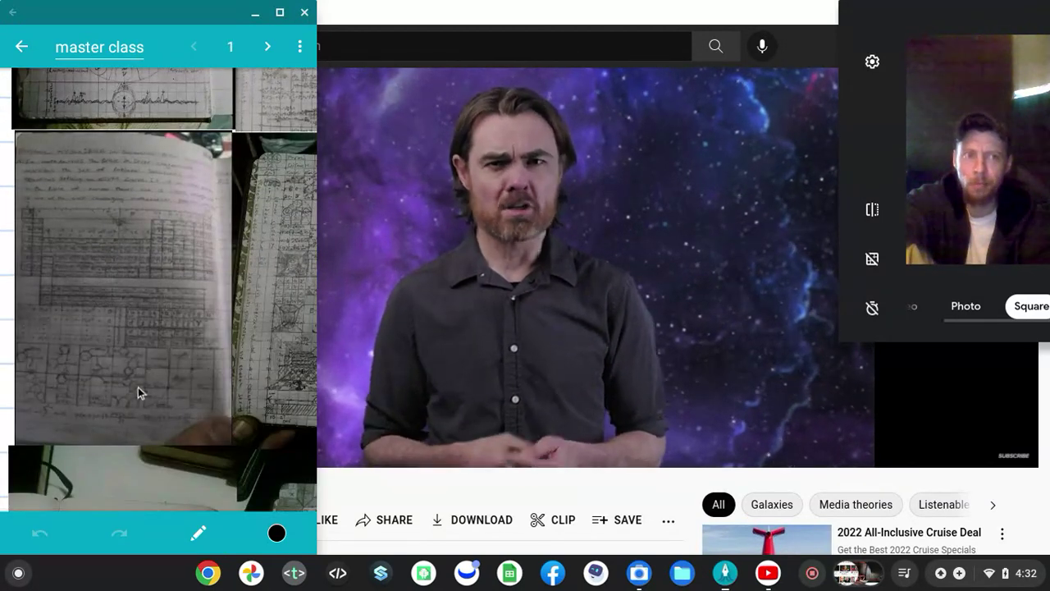
pyautogui.hscroll(3, 138, 386)
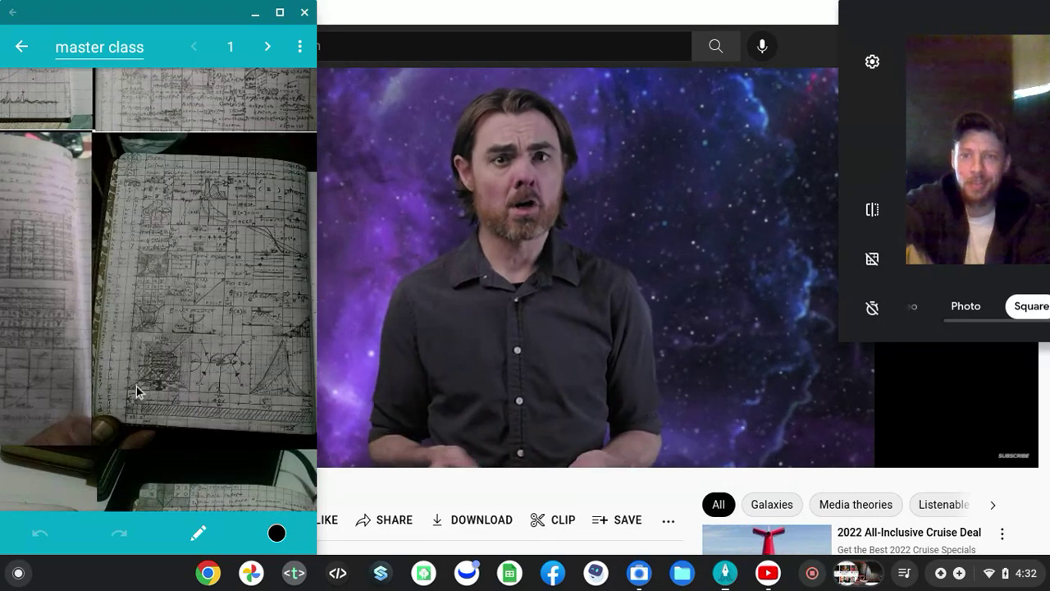
pyautogui.scroll(5, 138, 393)
pyautogui.scroll(3, 138, 392)
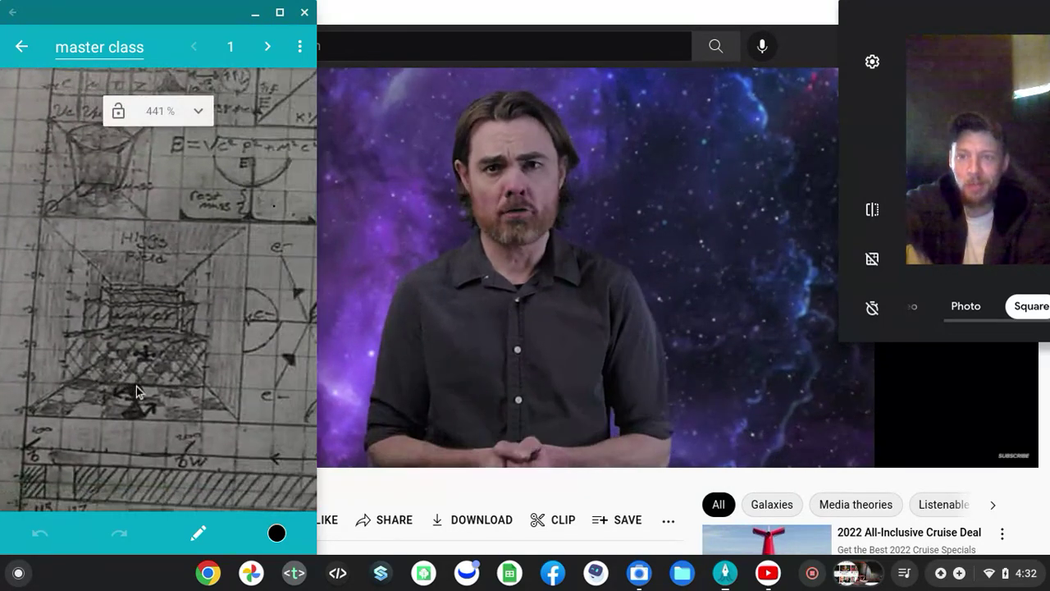
pyautogui.click(272, 48)
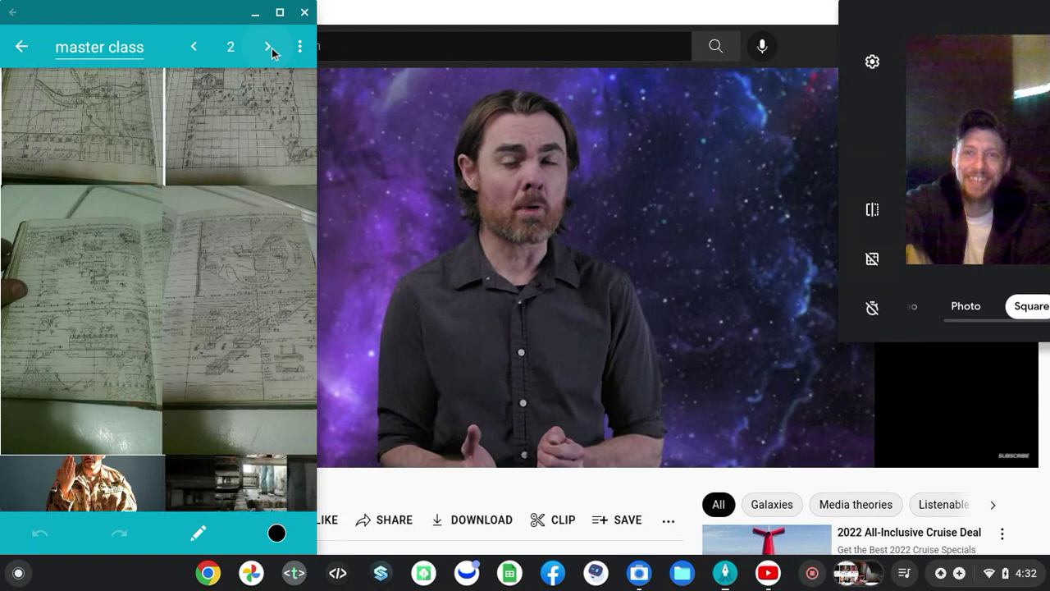
pyautogui.click(271, 48)
pyautogui.click(272, 47)
pyautogui.click(272, 48)
pyautogui.click(272, 47)
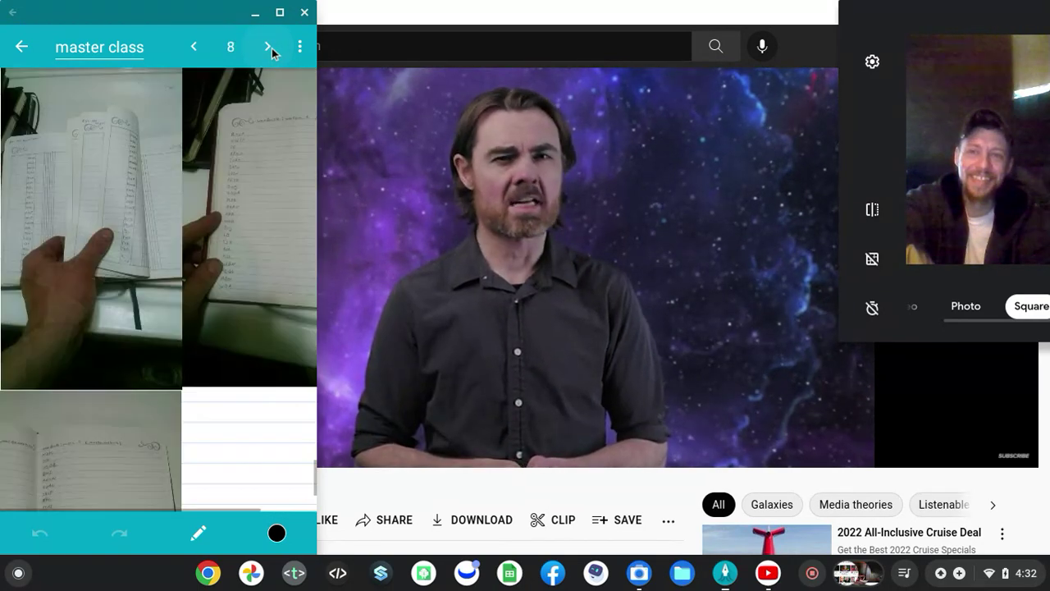
pyautogui.click(272, 47)
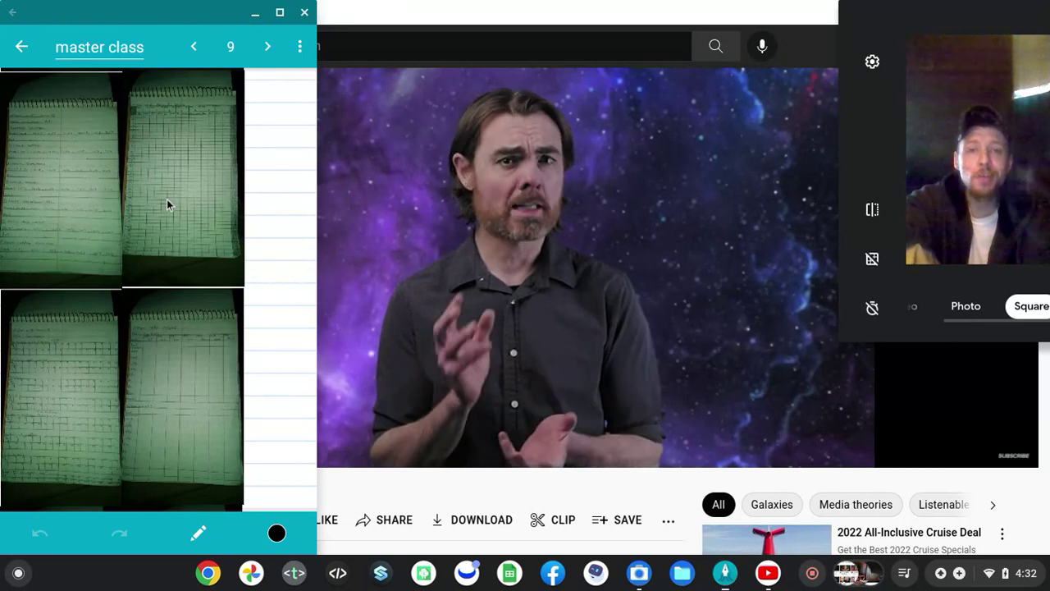
pyautogui.click(271, 49)
pyautogui.click(273, 56)
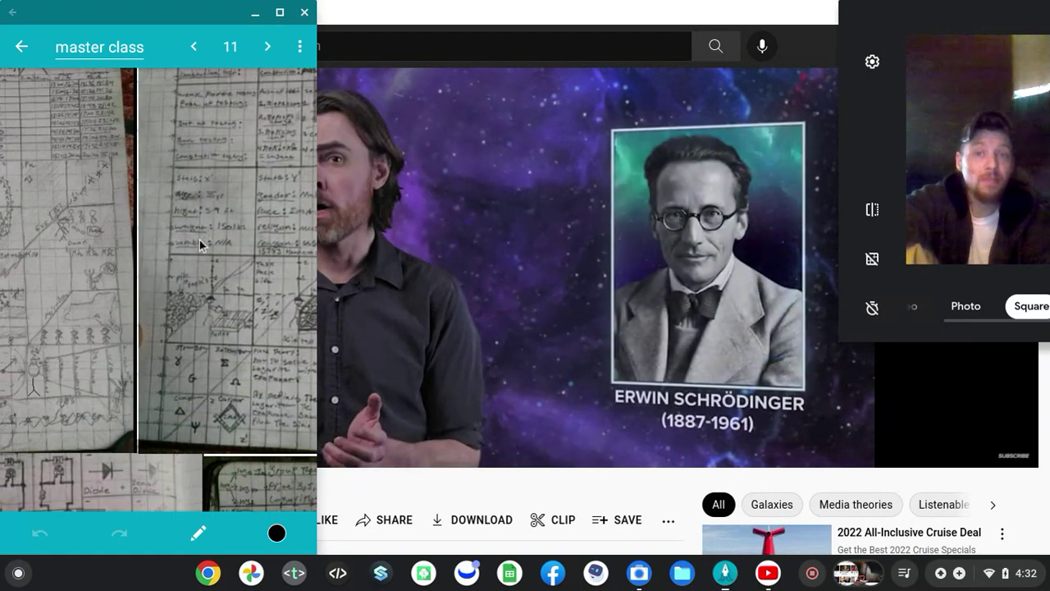
pyautogui.scroll(-3, 199, 240)
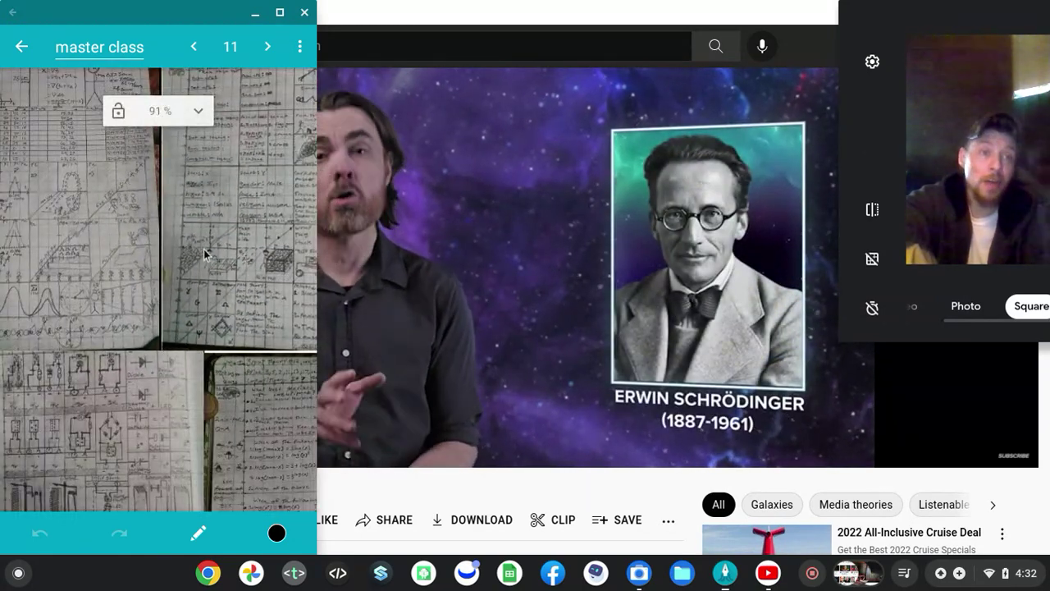
pyautogui.scroll(-2, 202, 248)
pyautogui.scroll(-1, 202, 248)
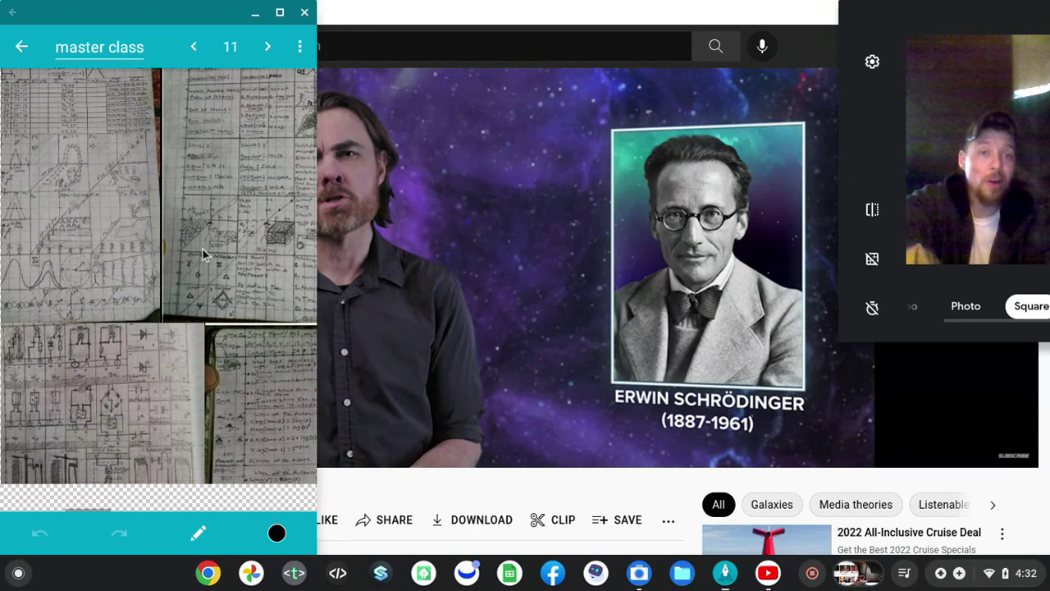
pyautogui.scroll(-1, 202, 248)
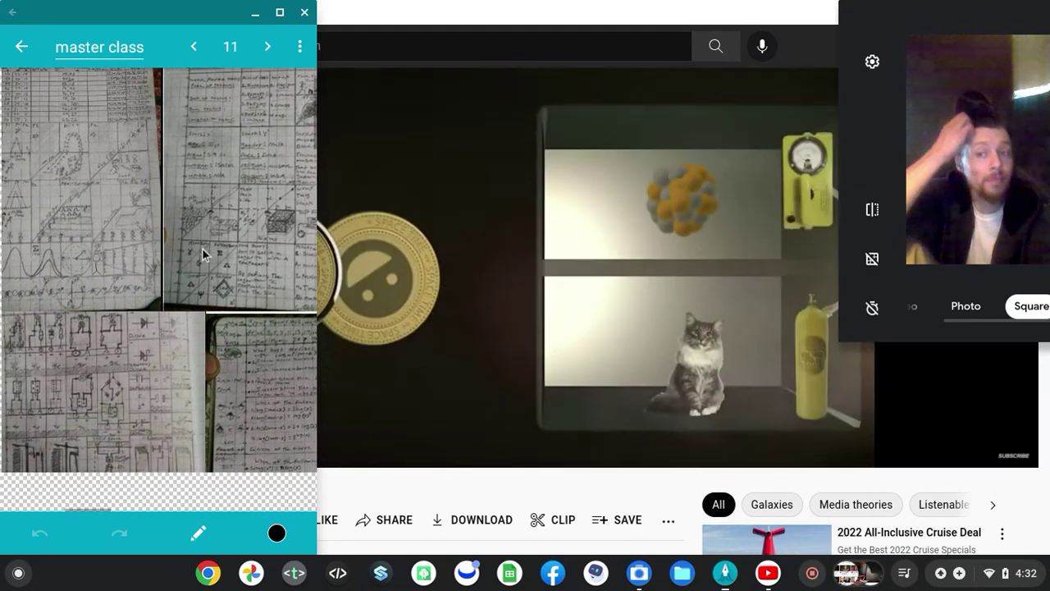
pyautogui.scroll(-2, 202, 248)
pyautogui.scroll(-2, 201, 247)
pyautogui.scroll(3, 202, 248)
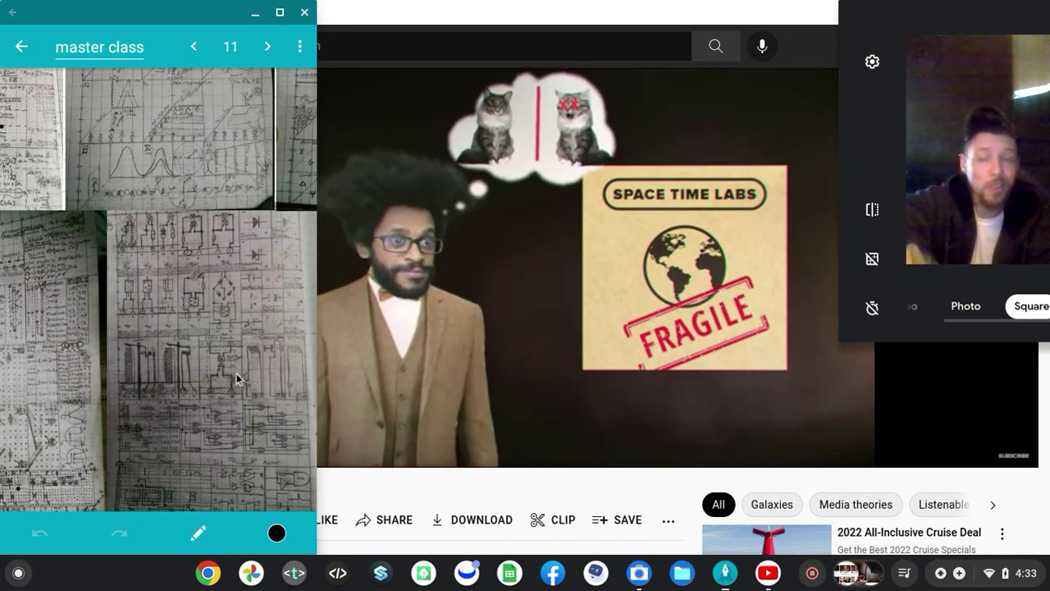
# - Pan across page 11's scanned notebook spreads toward the flask-drawing spread
pyautogui.press('Left')
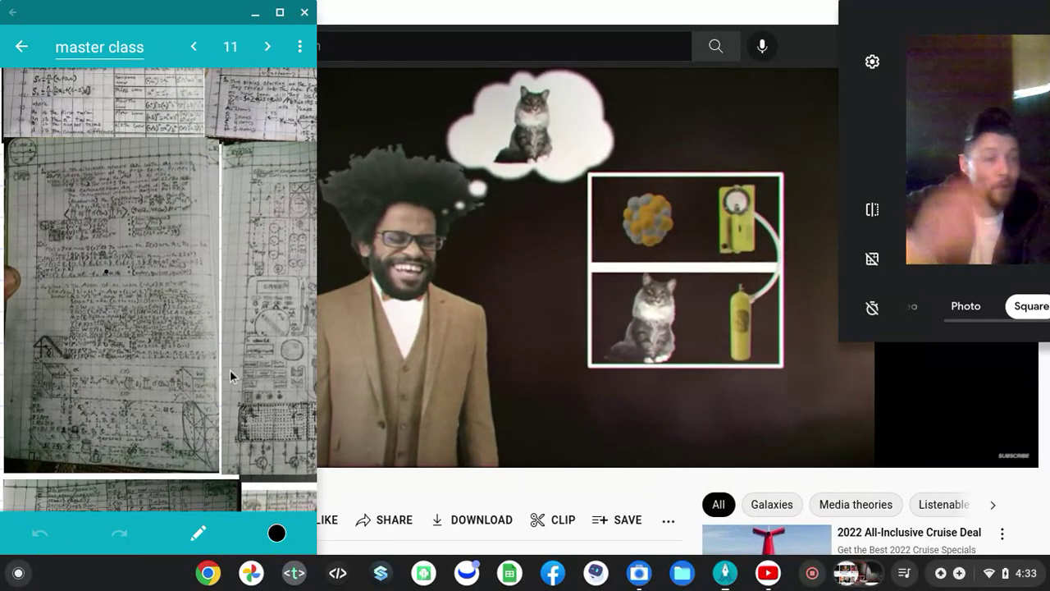
pyautogui.press('Left')
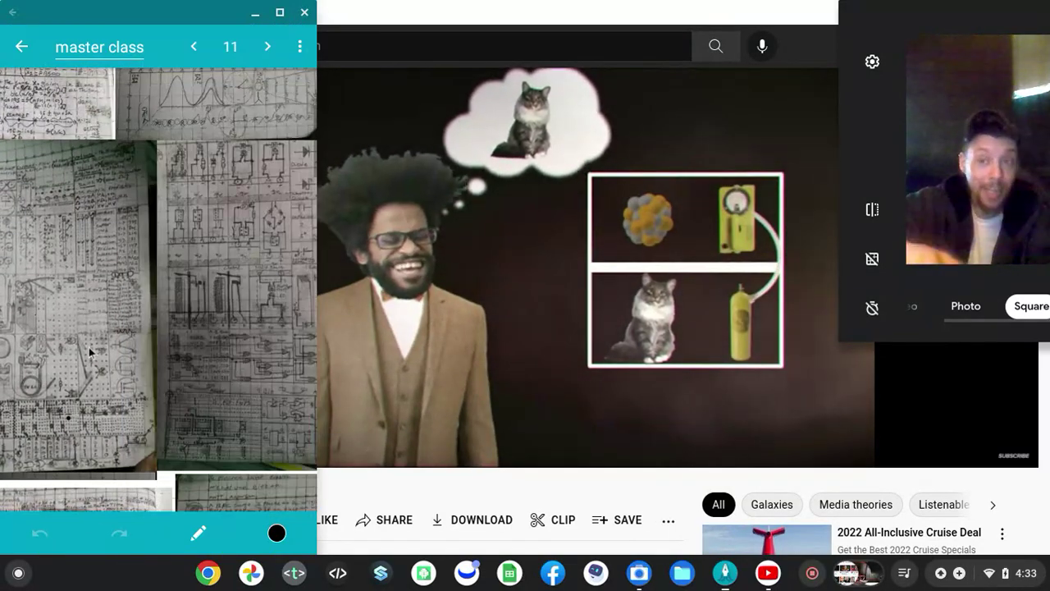
pyautogui.click(160, 409)
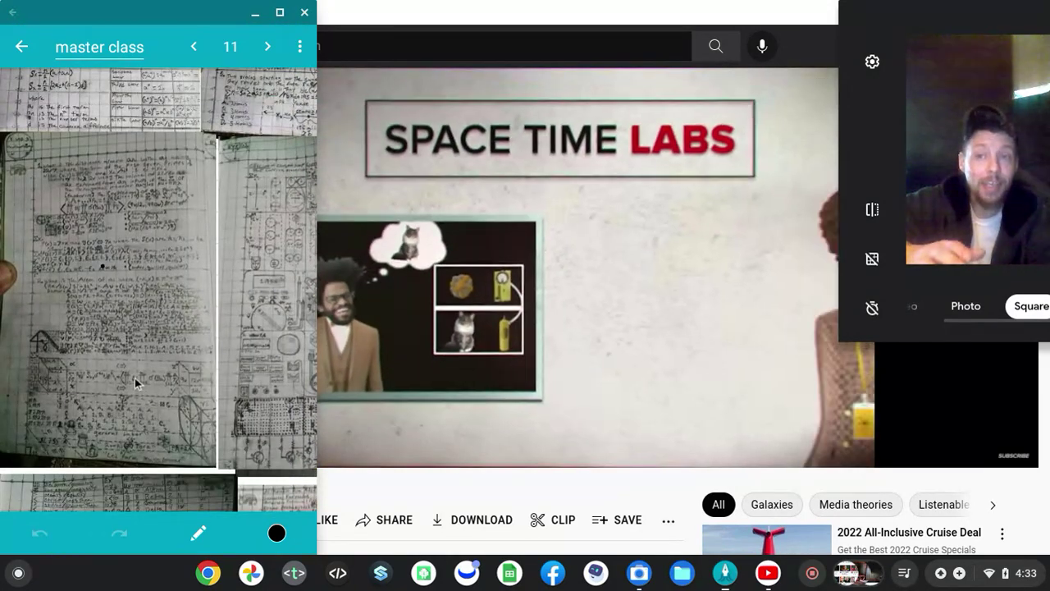
pyautogui.click(135, 377)
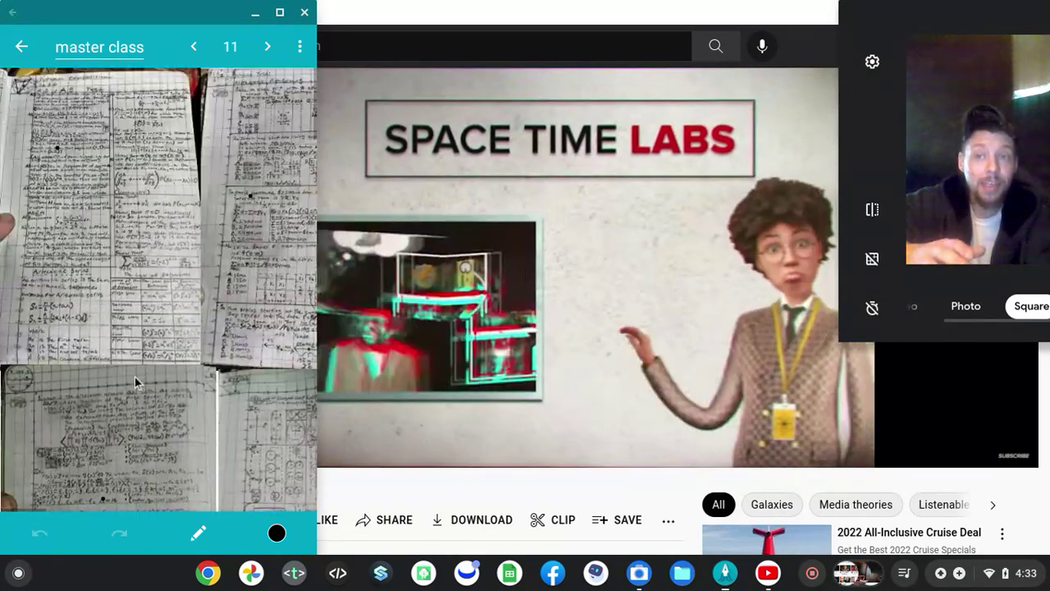
pyautogui.click(134, 376)
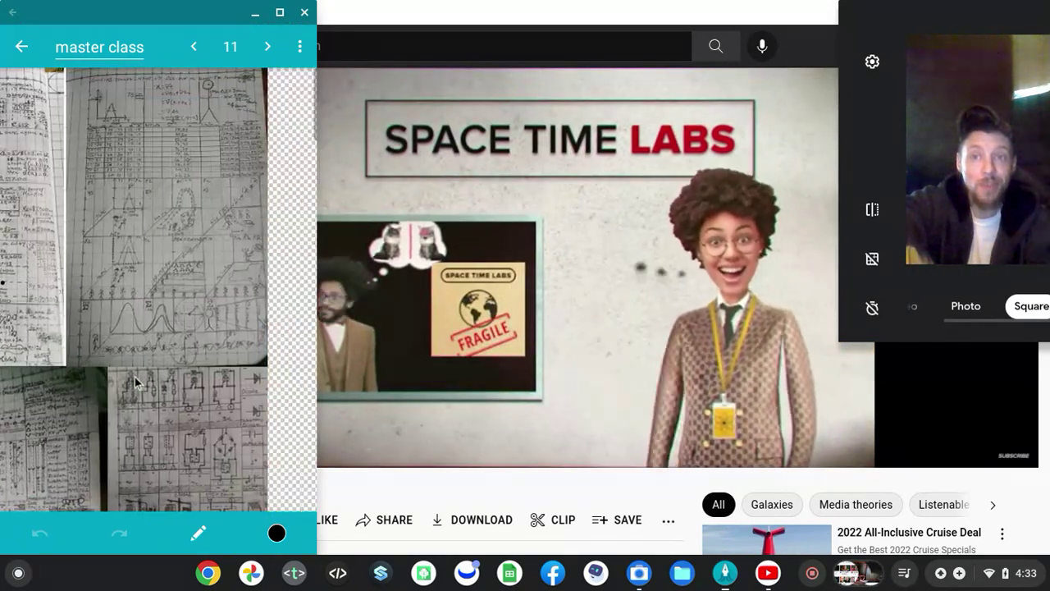
pyautogui.click(135, 376)
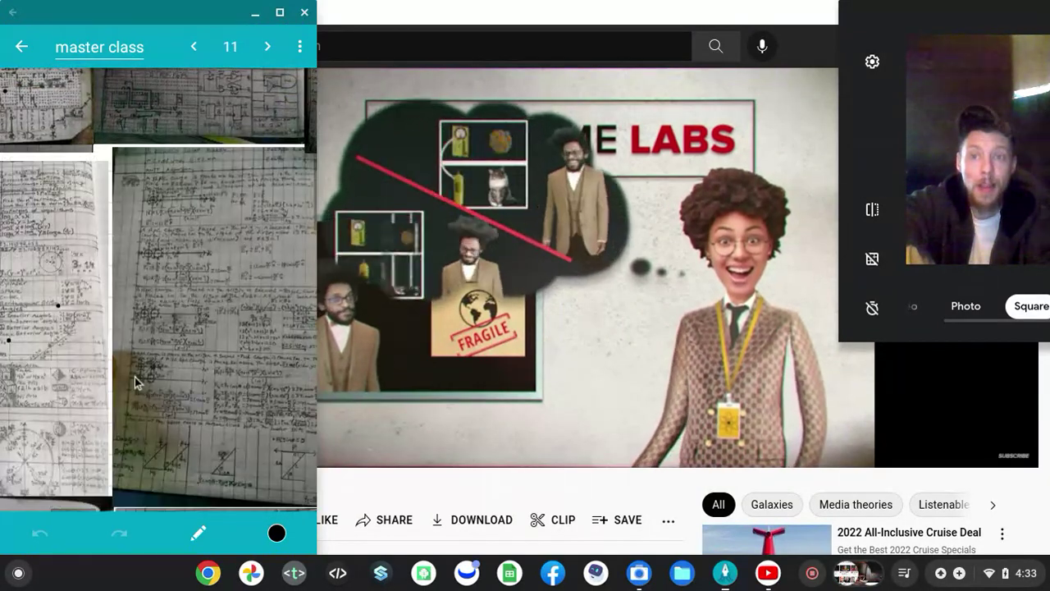
pyautogui.scroll(2, 135, 377)
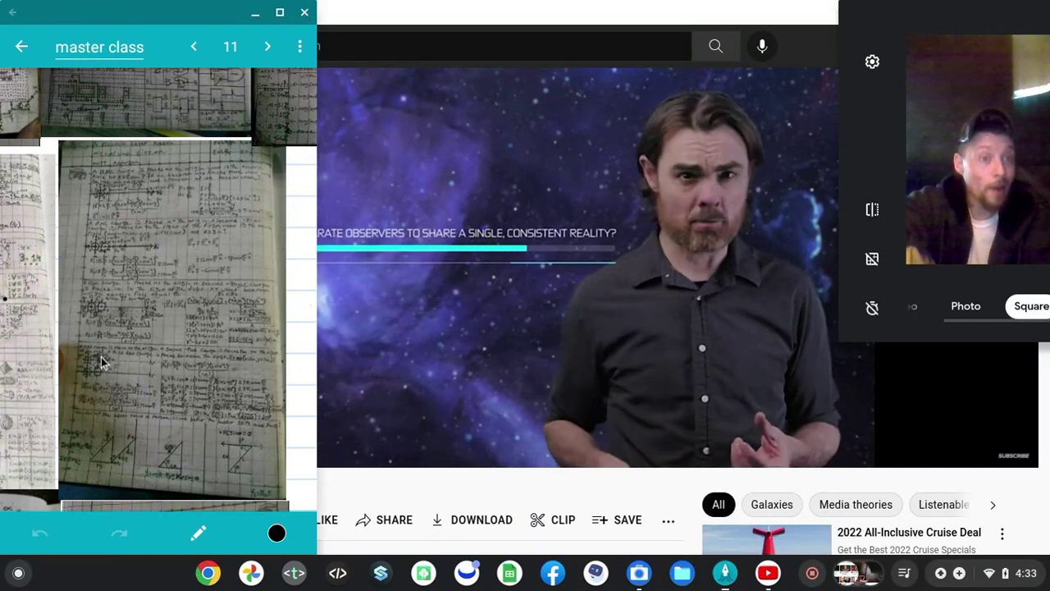
pyautogui.scroll(3, 128, 315)
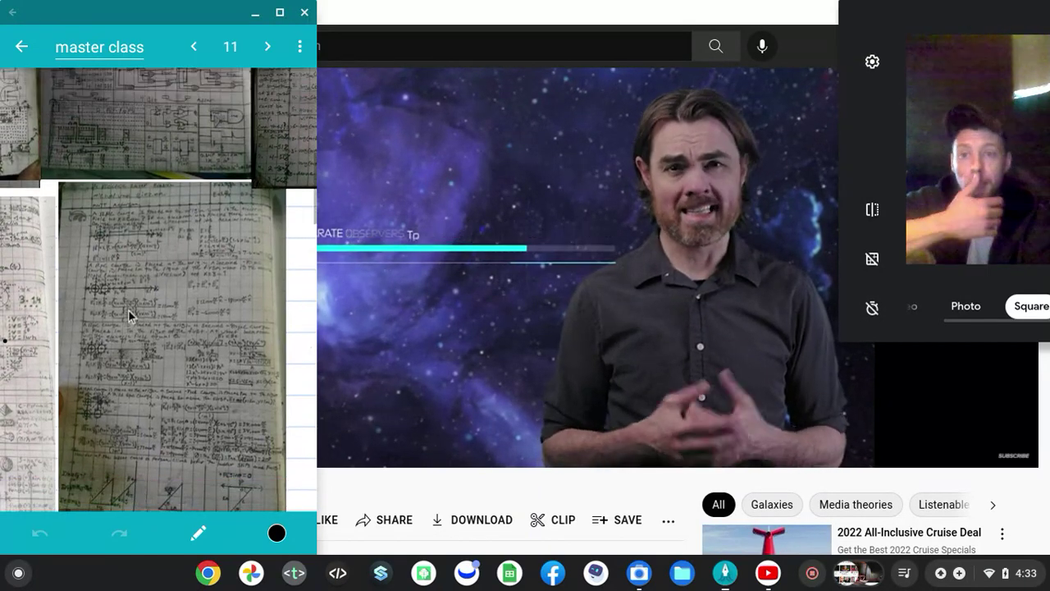
pyautogui.scroll(3, 128, 316)
pyautogui.scroll(2, 128, 316)
pyautogui.scroll(-3, 128, 316)
pyautogui.scroll(-3, 128, 316)
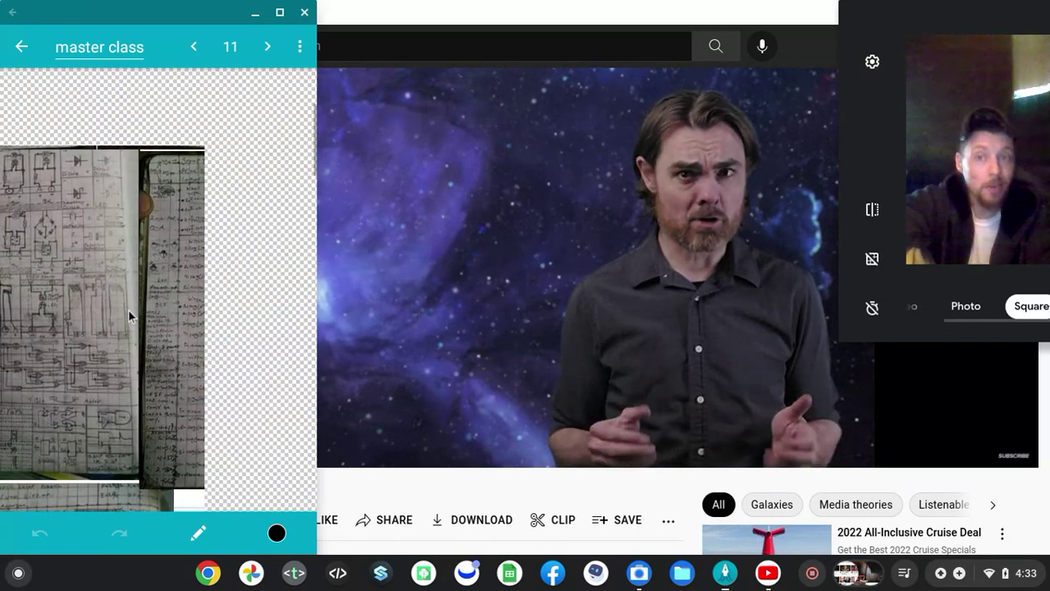
pyautogui.scroll(-3, 128, 315)
pyautogui.scroll(-3, 128, 316)
pyautogui.scroll(-3, 128, 316)
pyautogui.scroll(-3, 128, 316)
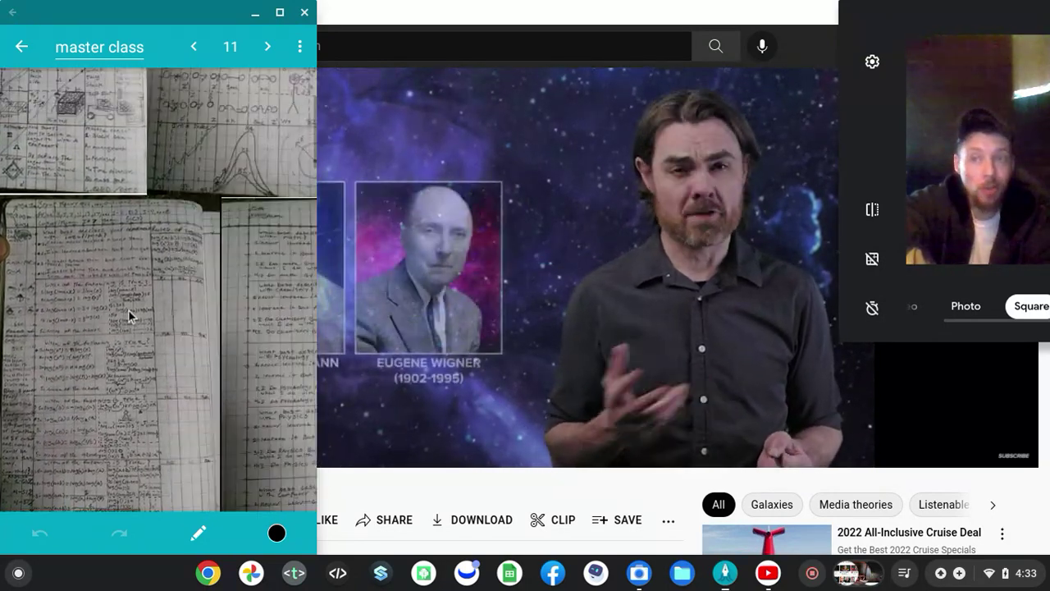
pyautogui.scroll(-3, 128, 316)
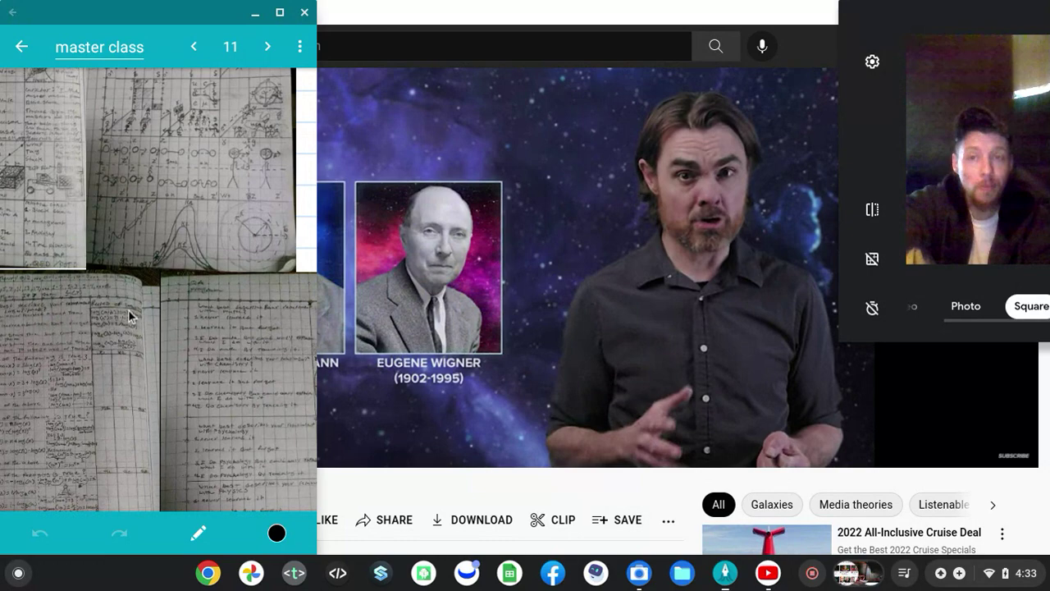
pyautogui.scroll(3, 128, 316)
pyautogui.scroll(3, 128, 316)
pyautogui.scroll(3, 128, 316)
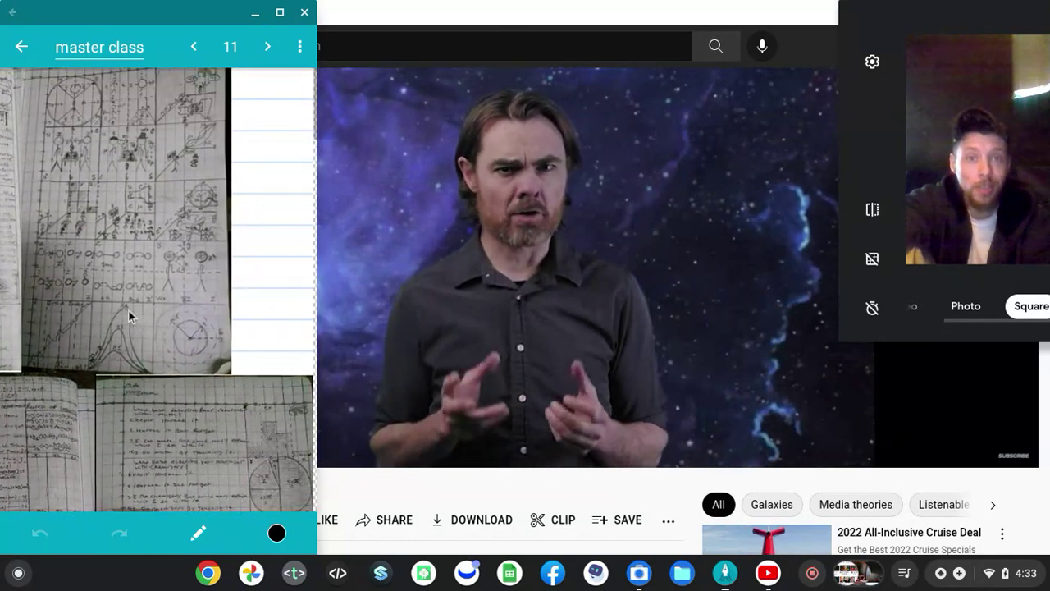
pyautogui.scroll(3, 128, 316)
pyautogui.scroll(3, 128, 316)
pyautogui.scroll(-3, 128, 316)
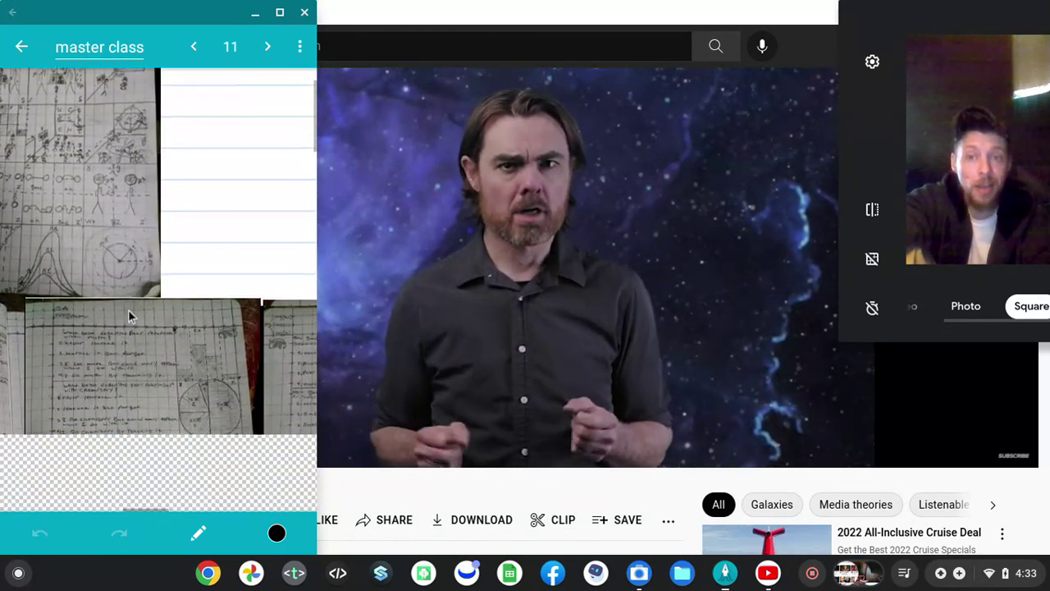
pyautogui.scroll(-3, 128, 316)
pyautogui.scroll(3, 128, 309)
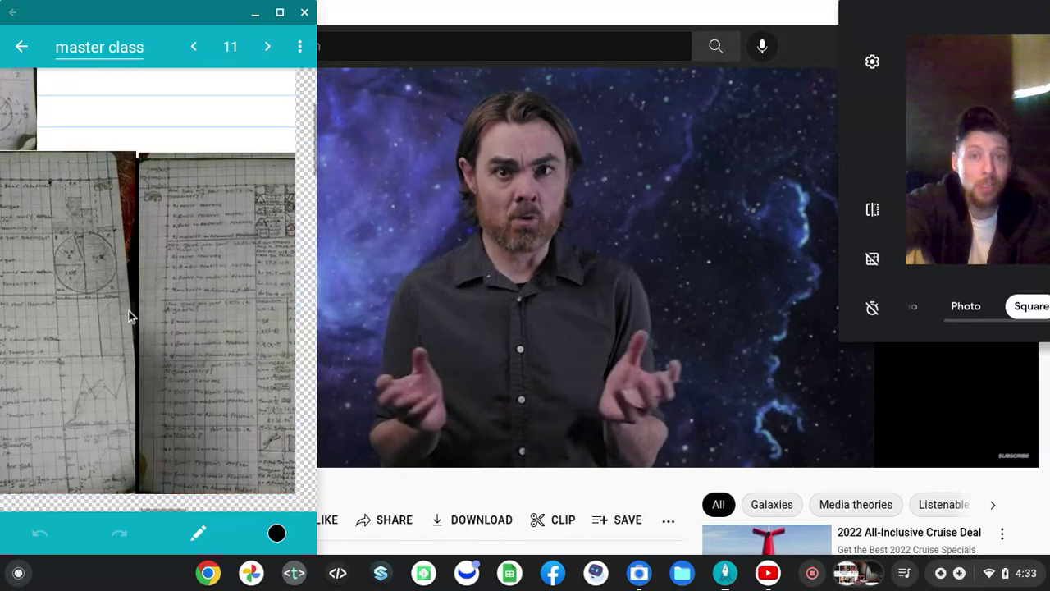
pyautogui.scroll(3, 128, 310)
pyautogui.scroll(3, 128, 309)
pyautogui.scroll(2, 128, 309)
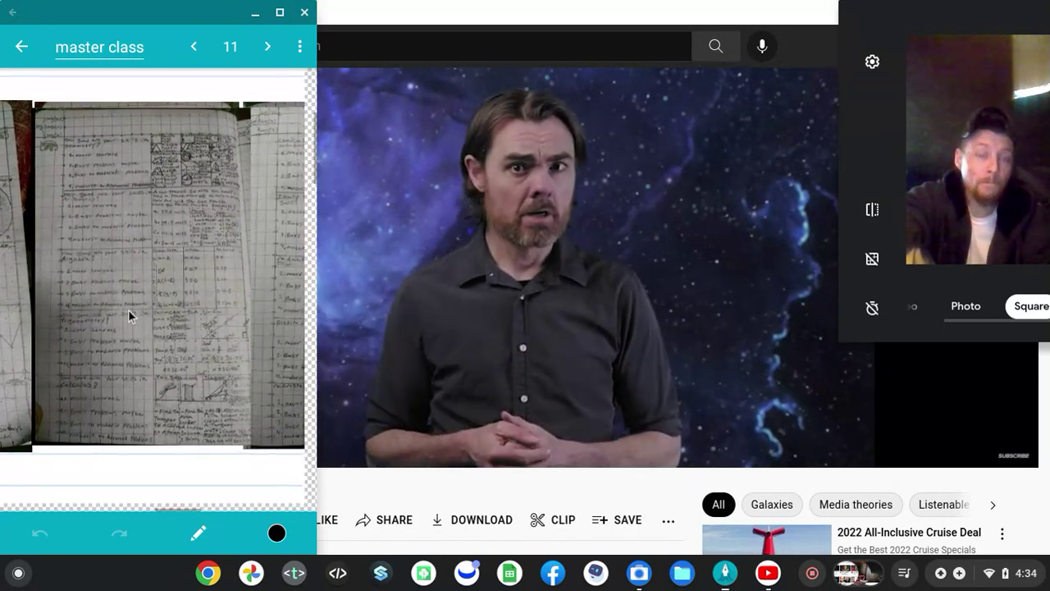
pyautogui.scroll(-2, 128, 309)
pyautogui.hscroll(3, 128, 310)
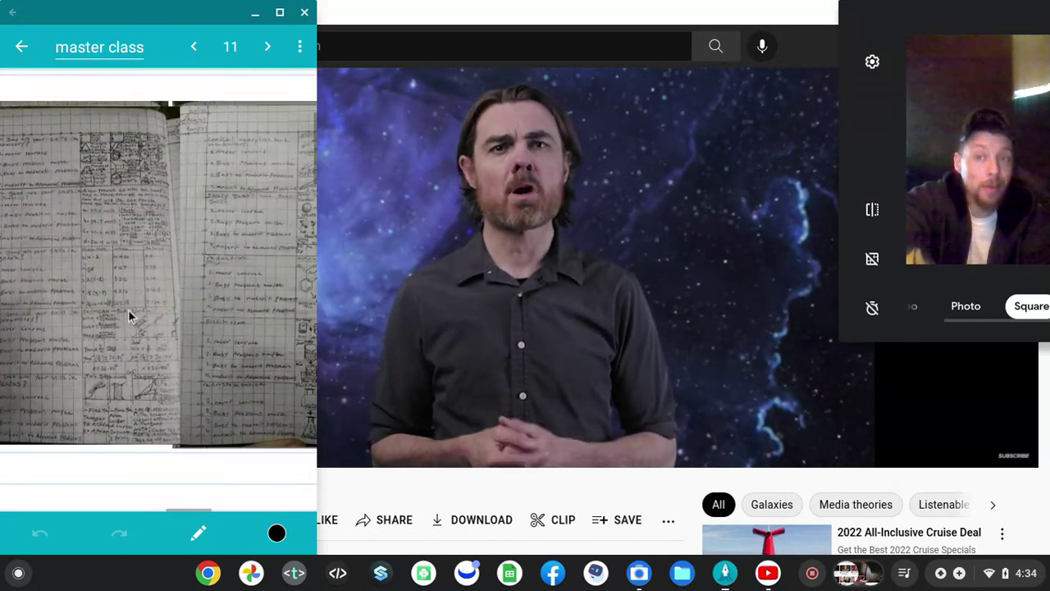
pyautogui.hscroll(3, 128, 309)
pyautogui.hscroll(3, 128, 310)
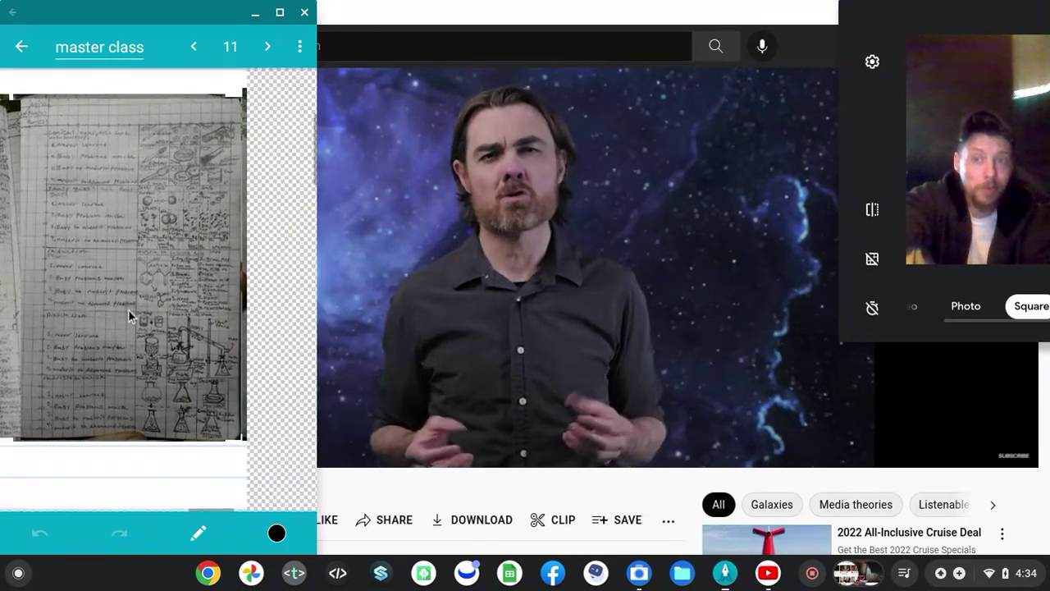
pyautogui.scroll(-2, 128, 310)
pyautogui.hscroll(-2, 128, 310)
pyautogui.scroll(2, 129, 315)
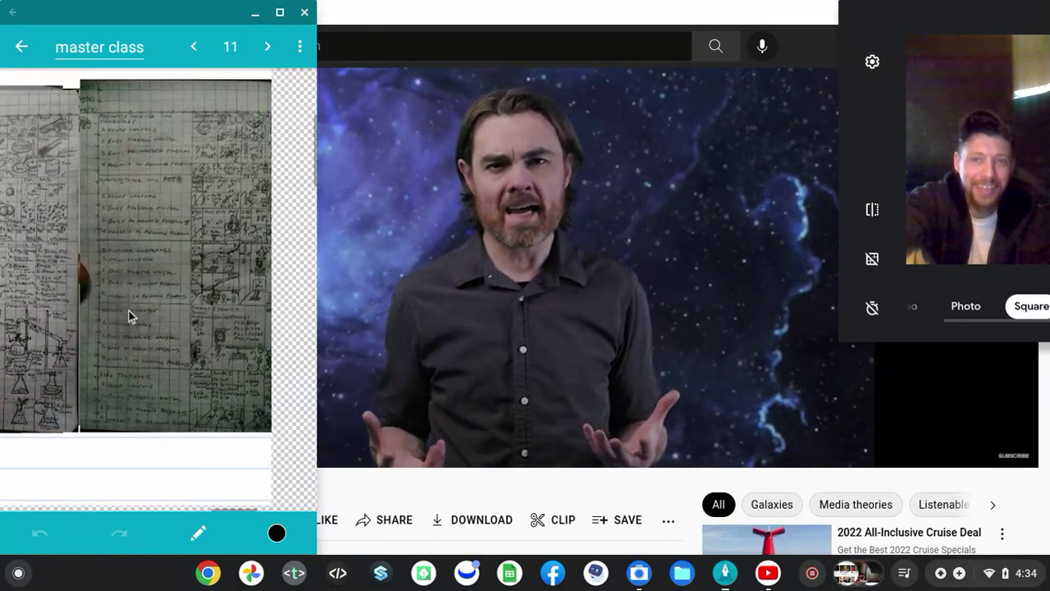
pyautogui.hscroll(2, 129, 315)
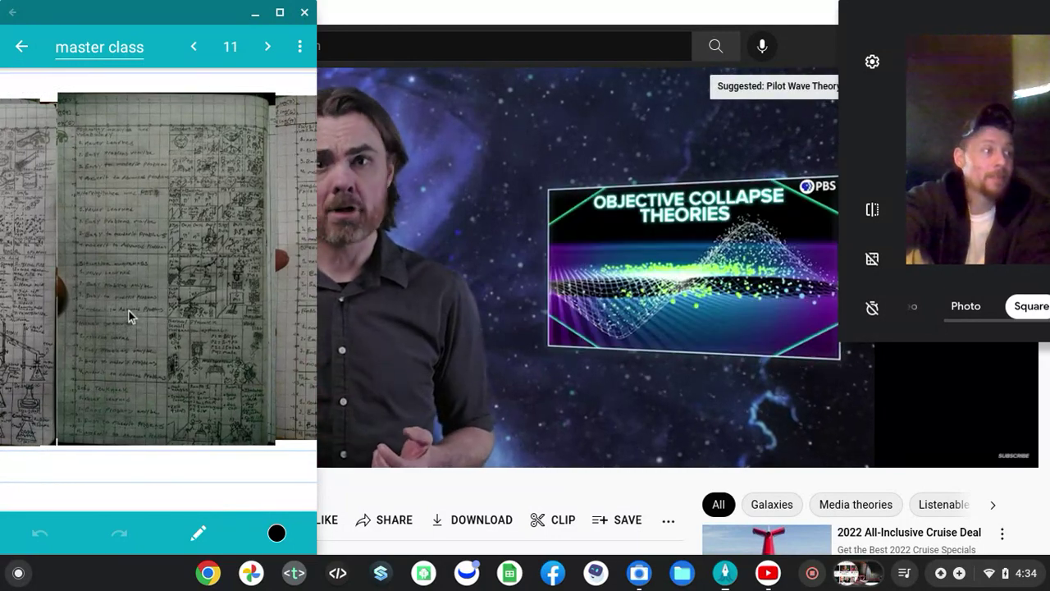
pyautogui.hscroll(-3, 129, 315)
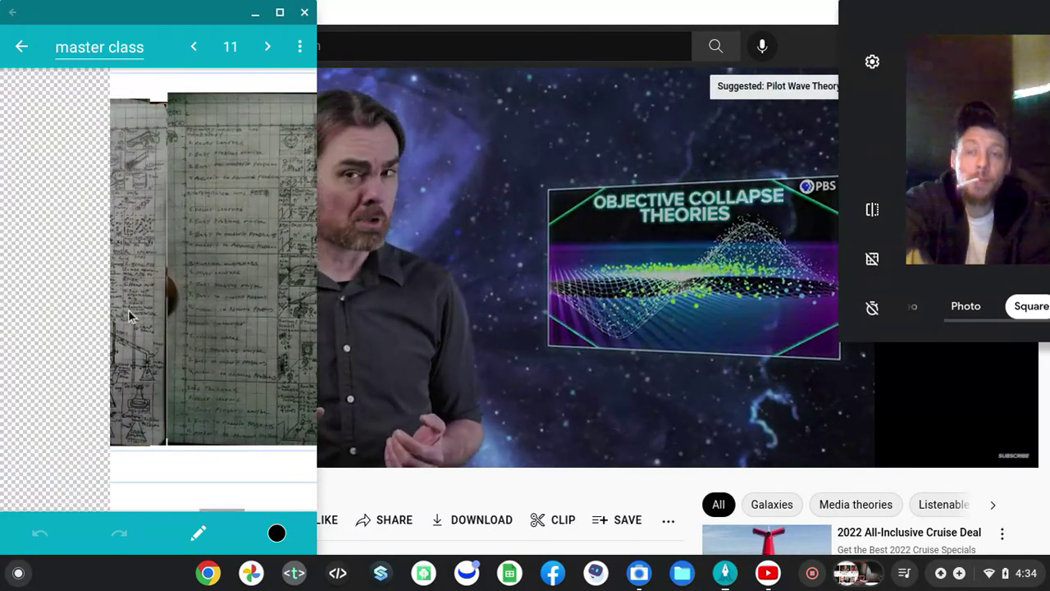
pyautogui.scroll(2, 88, 238)
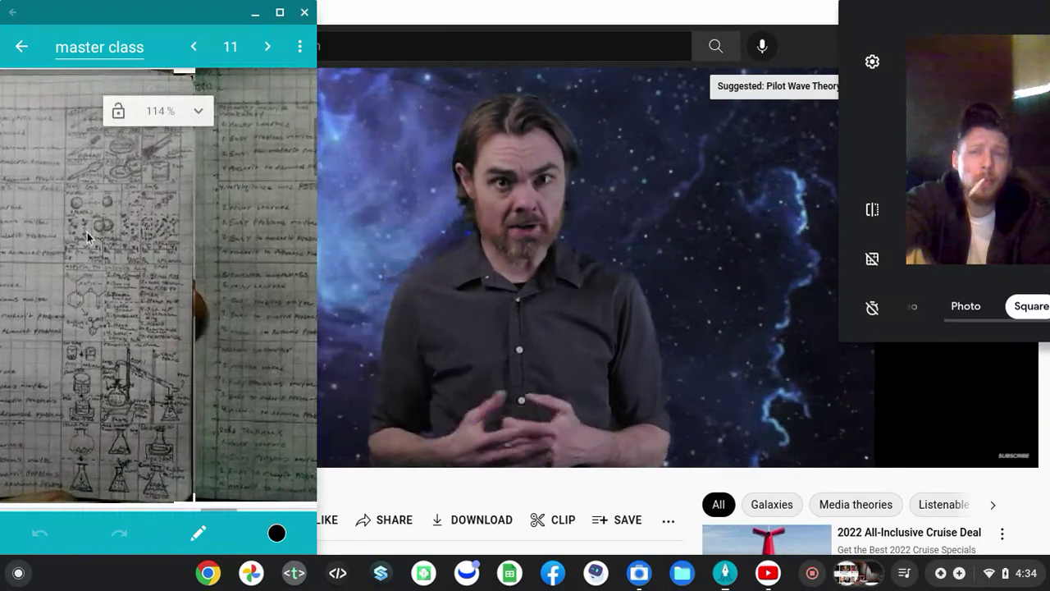
pyautogui.hscroll(3, 87, 236)
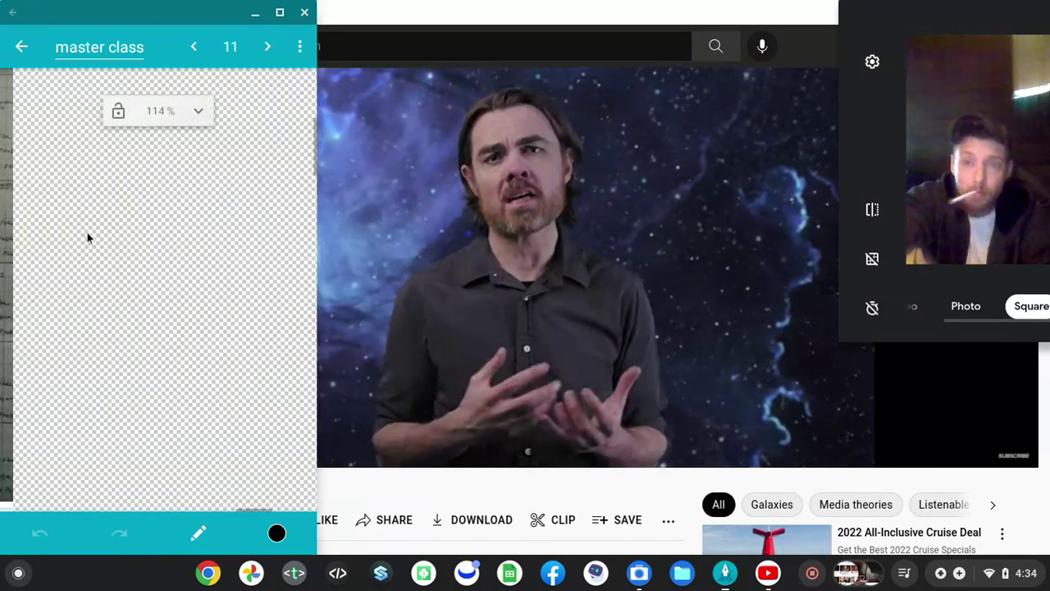
pyautogui.hscroll(-3, 56, 221)
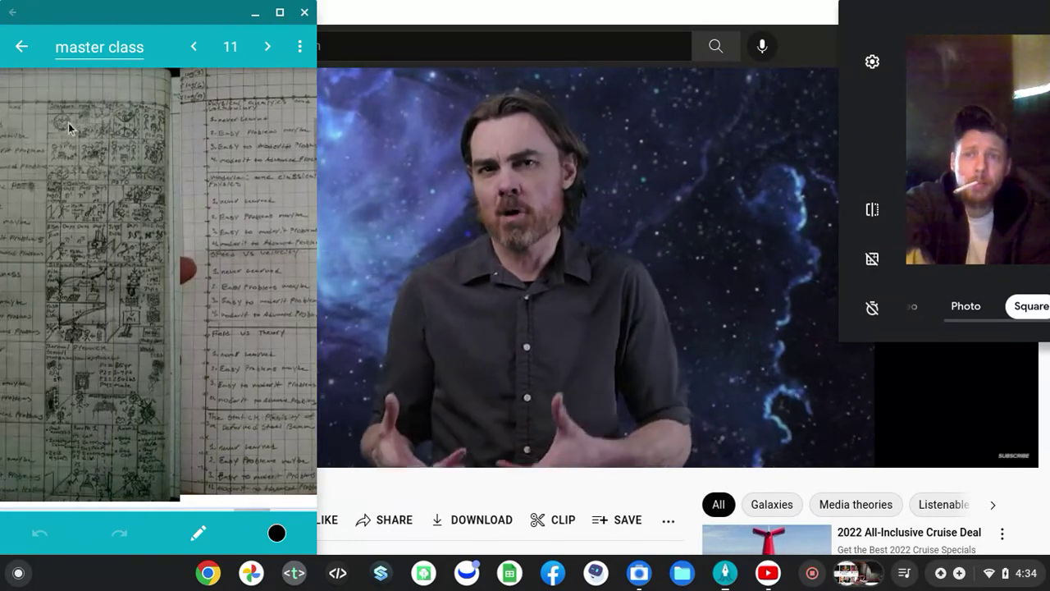
pyautogui.hscroll(-2, 67, 128)
pyautogui.scroll(-2, 67, 127)
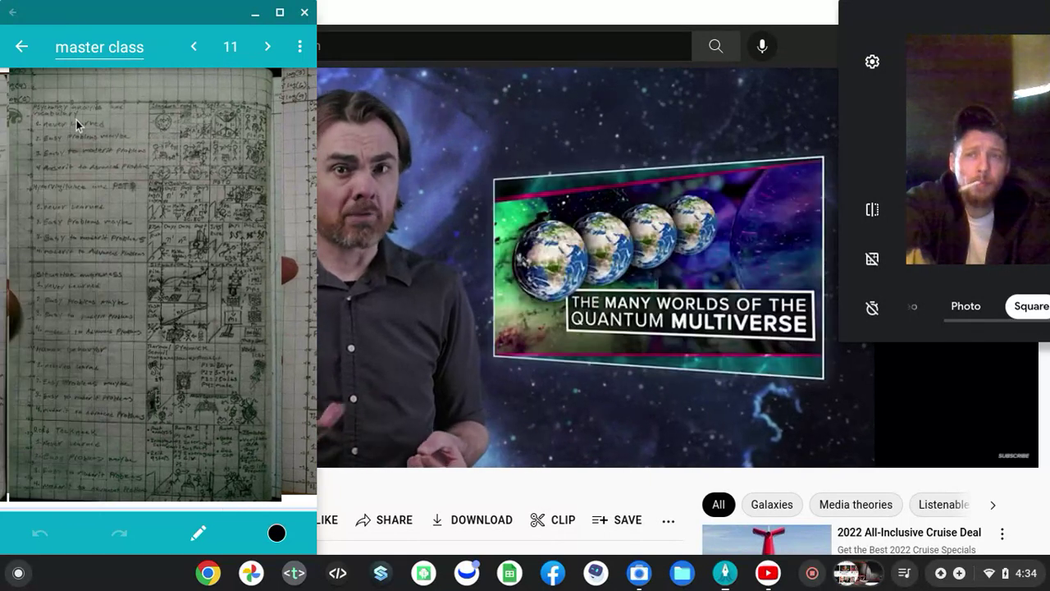
pyautogui.hscroll(3, 99, 129)
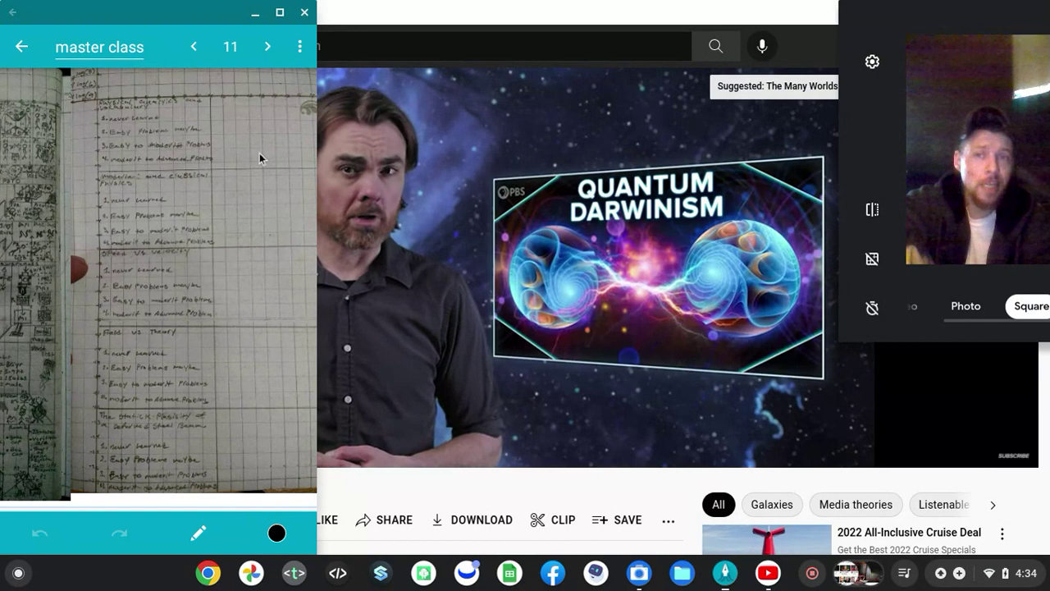
pyautogui.scroll(-2, 220, 153)
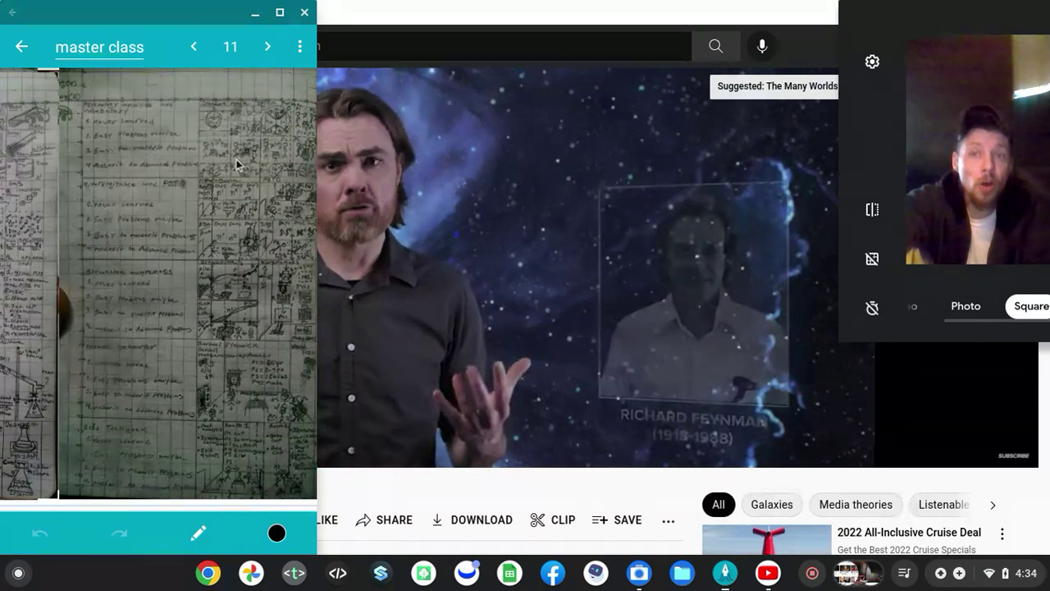
pyautogui.hscroll(2, 127, 227)
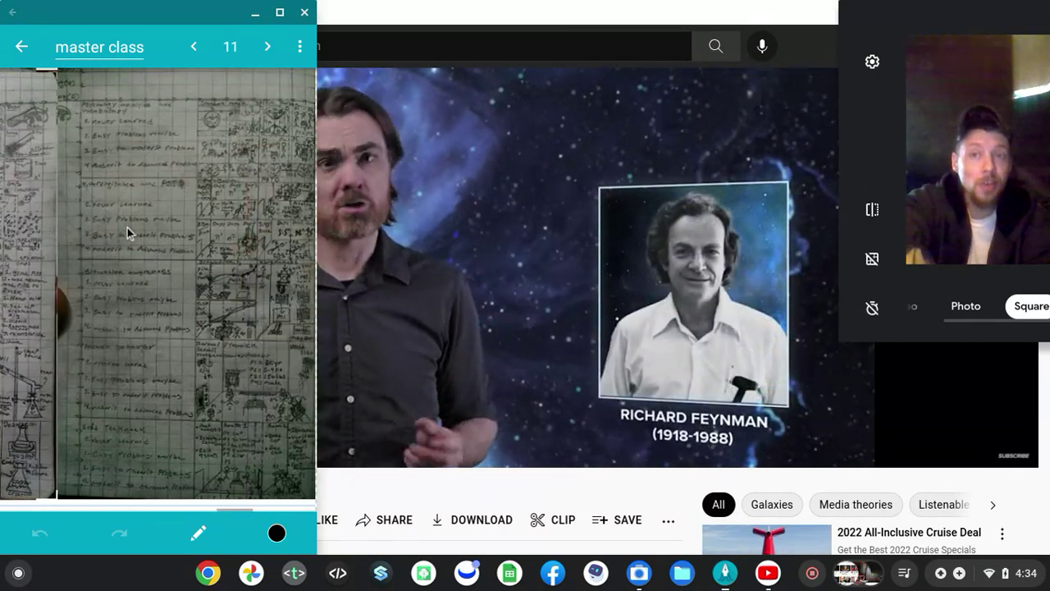
pyautogui.moveTo(343, 287)
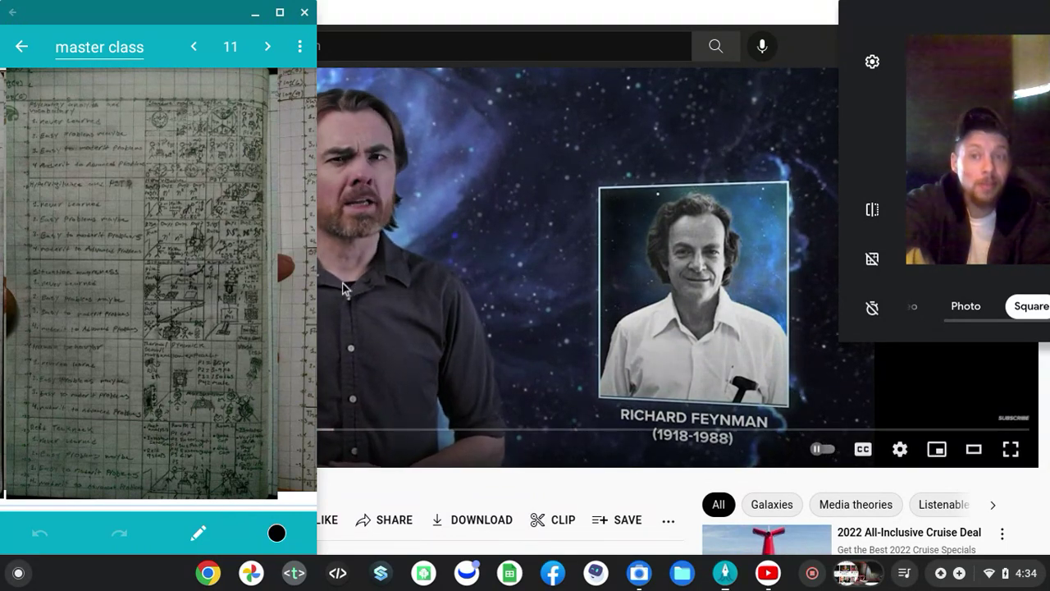
pyautogui.hscroll(5, 156, 329)
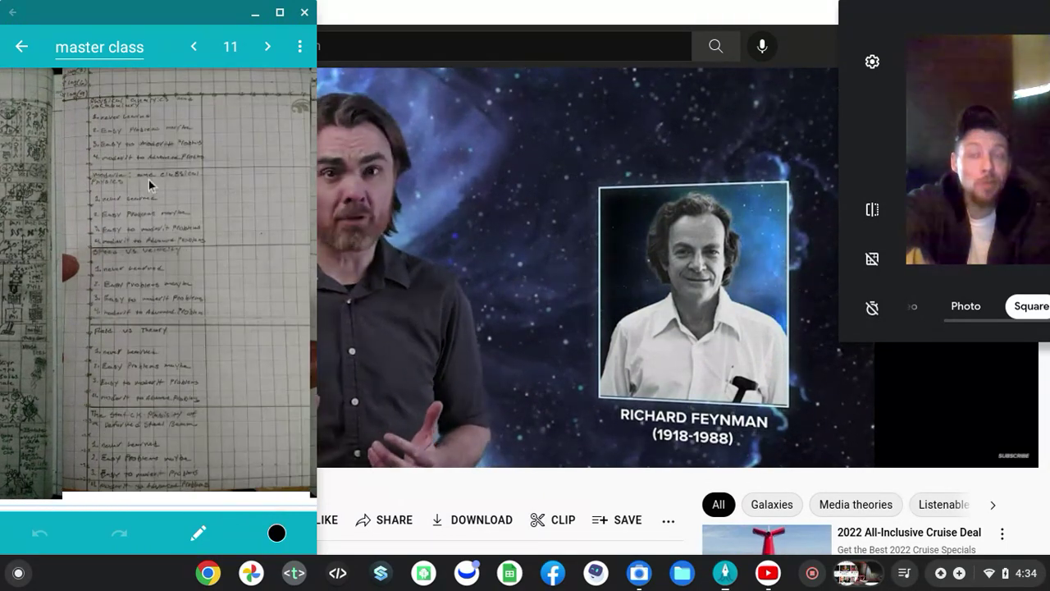
pyautogui.hscroll(5, 130, 427)
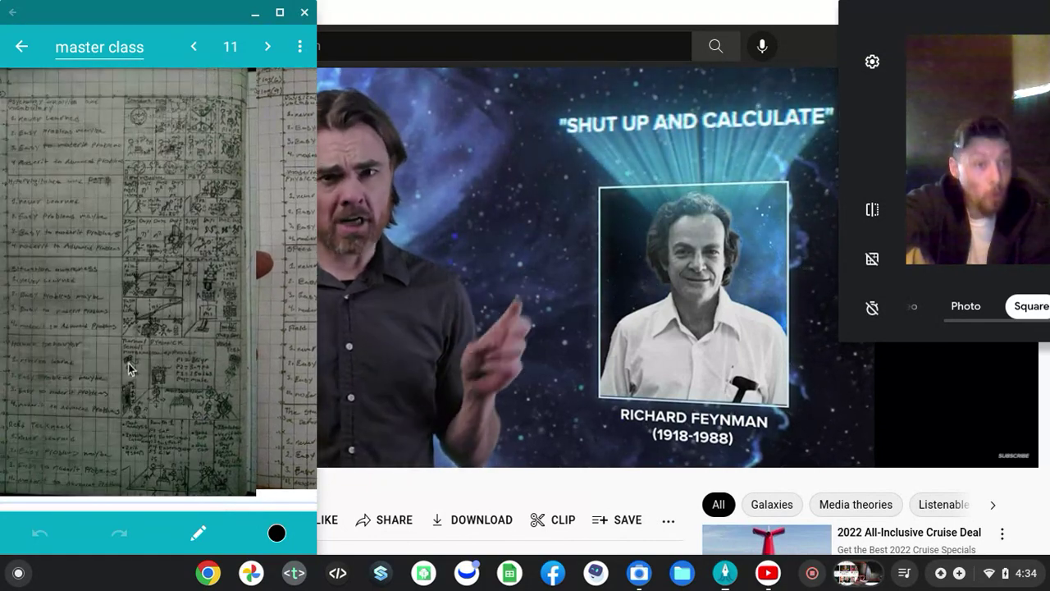
pyautogui.hscroll(5, 129, 369)
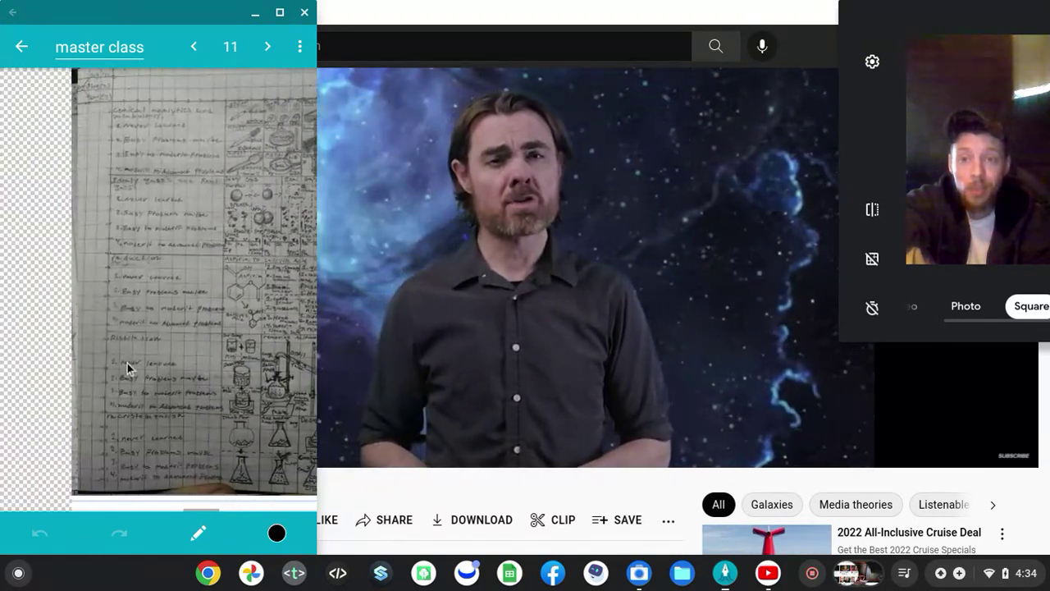
pyautogui.hscroll(5, 129, 368)
pyautogui.hscroll(5, 127, 362)
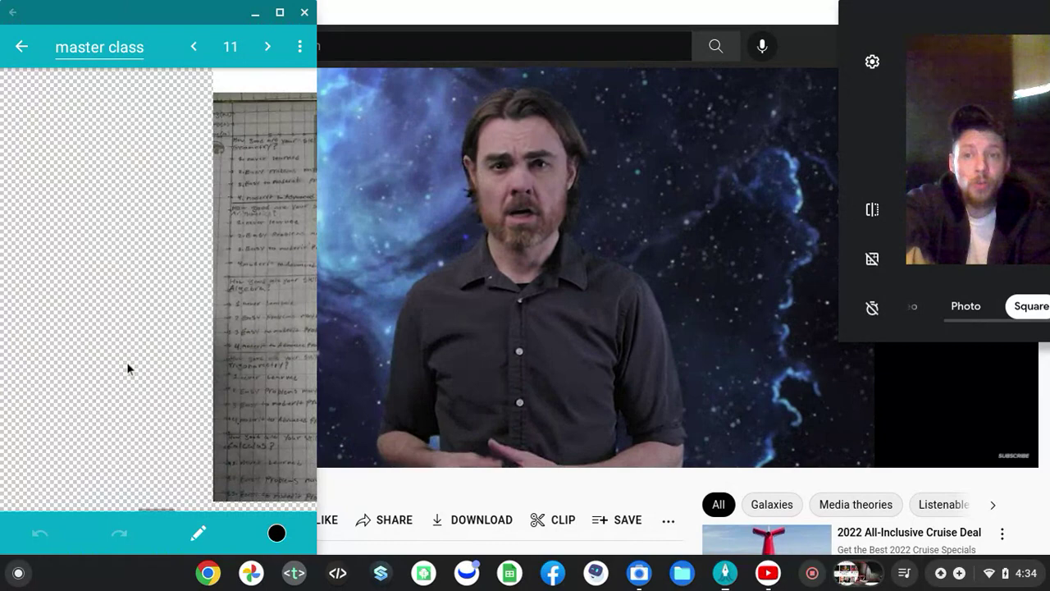
pyautogui.hscroll(-5, 126, 362)
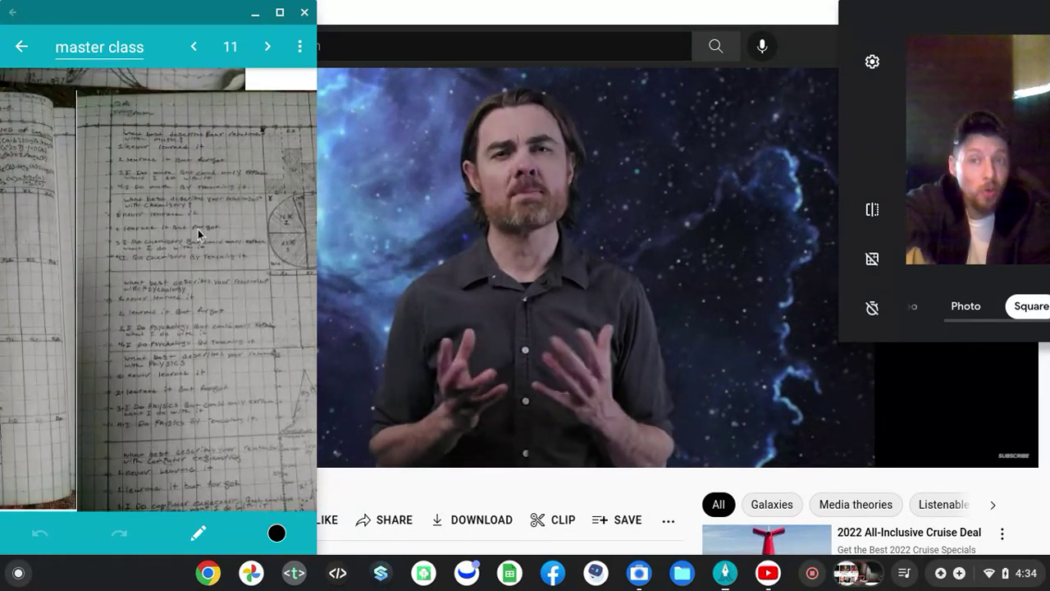
pyautogui.scroll(-5, 196, 228)
pyautogui.scroll(-5, 196, 229)
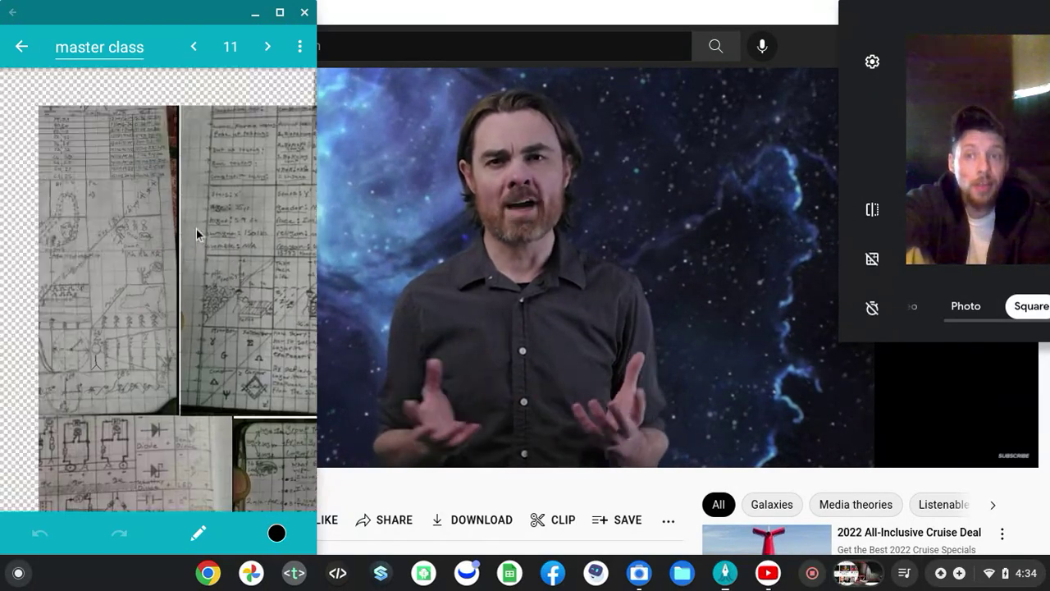
pyautogui.scroll(-5, 196, 235)
pyautogui.scroll(-5, 196, 235)
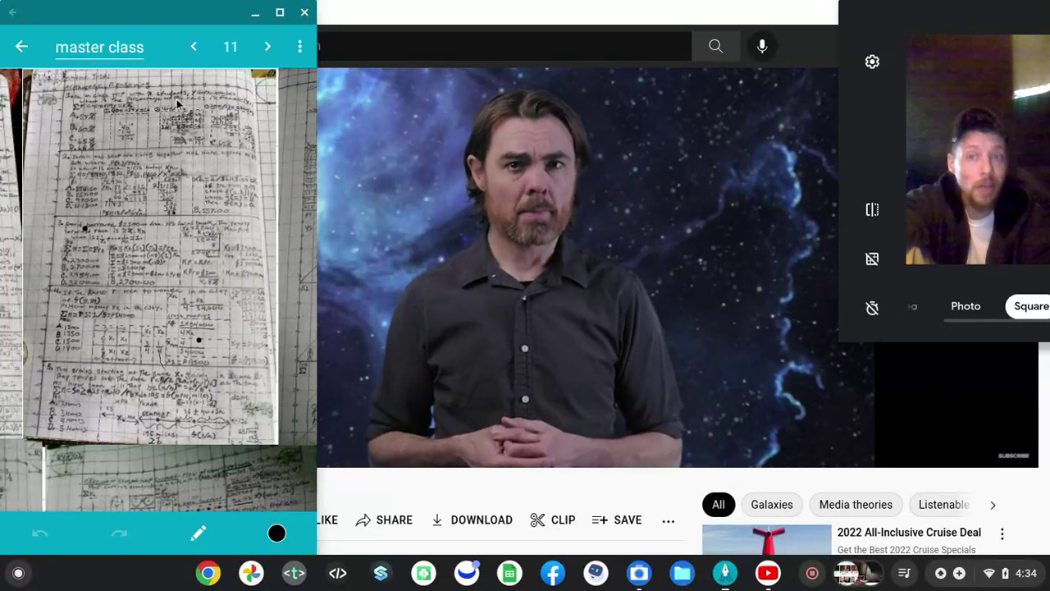
pyautogui.scroll(-5, 176, 413)
pyautogui.scroll(-5, 176, 413)
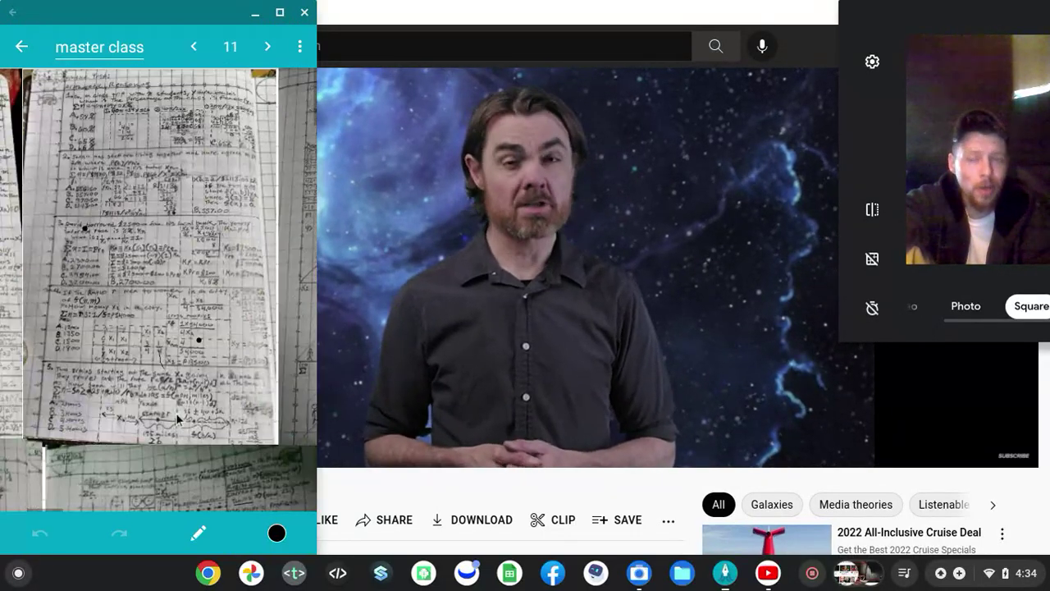
pyautogui.scroll(-5, 175, 412)
pyautogui.scroll(-5, 175, 413)
pyautogui.scroll(-5, 176, 413)
pyautogui.scroll(-5, 176, 413)
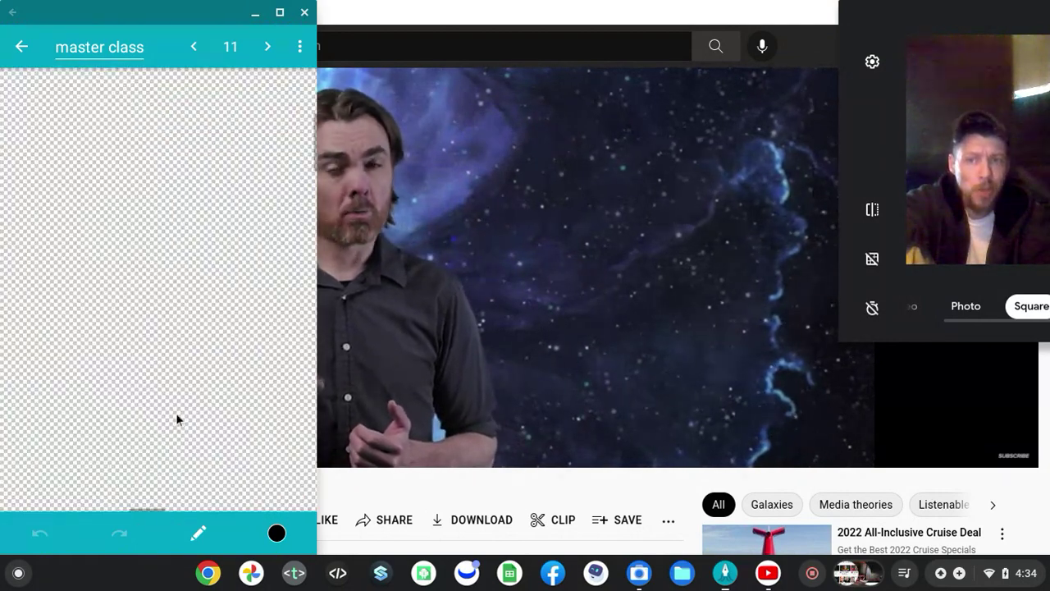
pyautogui.scroll(-5, 176, 412)
pyautogui.scroll(-5, 176, 413)
pyautogui.scroll(-5, 176, 413)
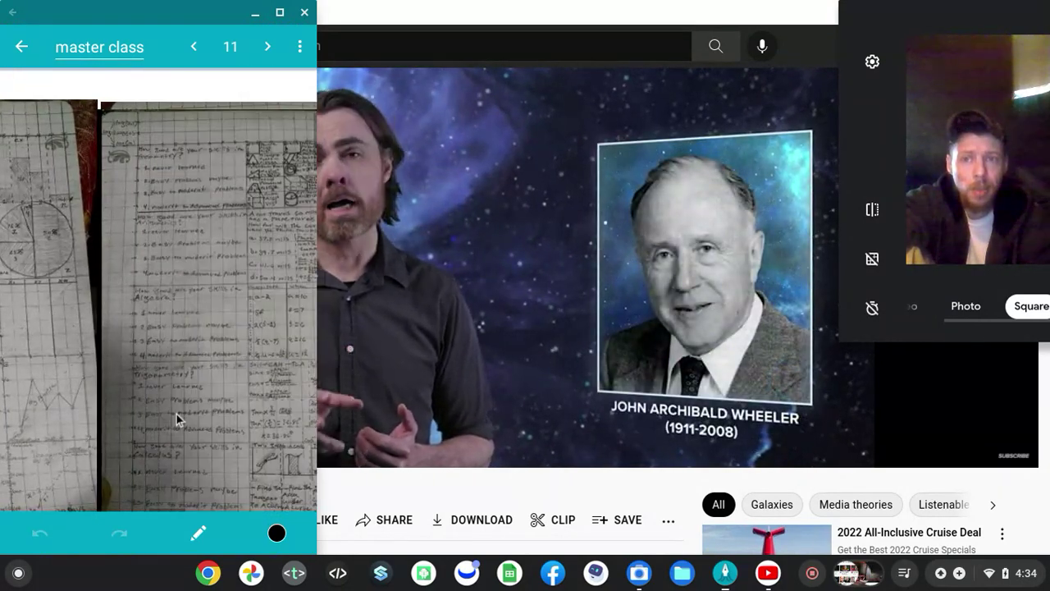
pyautogui.scroll(-5, 176, 412)
pyautogui.scroll(-5, 175, 412)
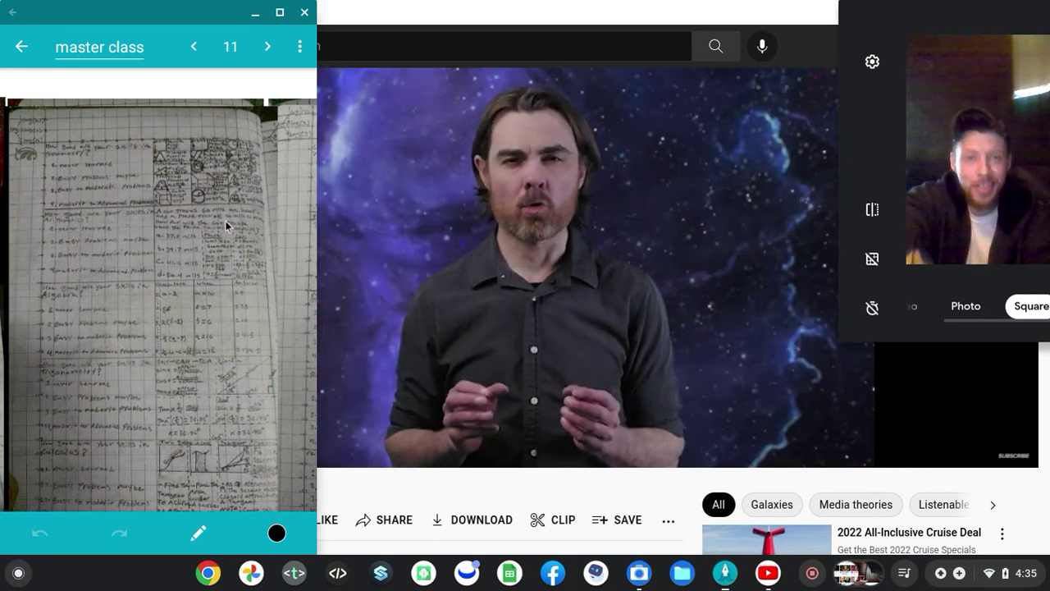
pyautogui.moveTo(380, 318)
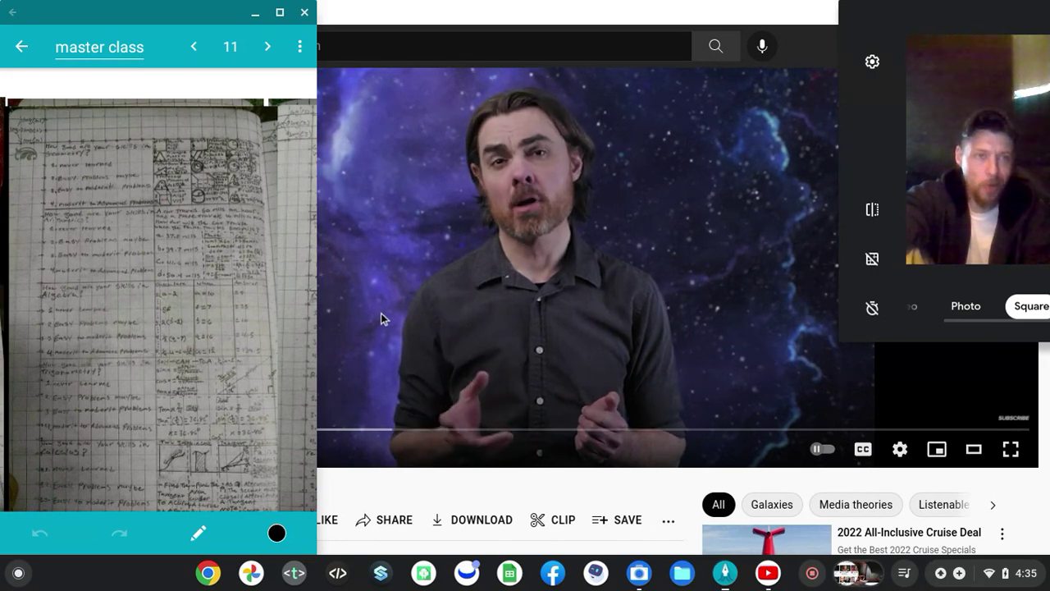
pyautogui.scroll(-5, 239, 273)
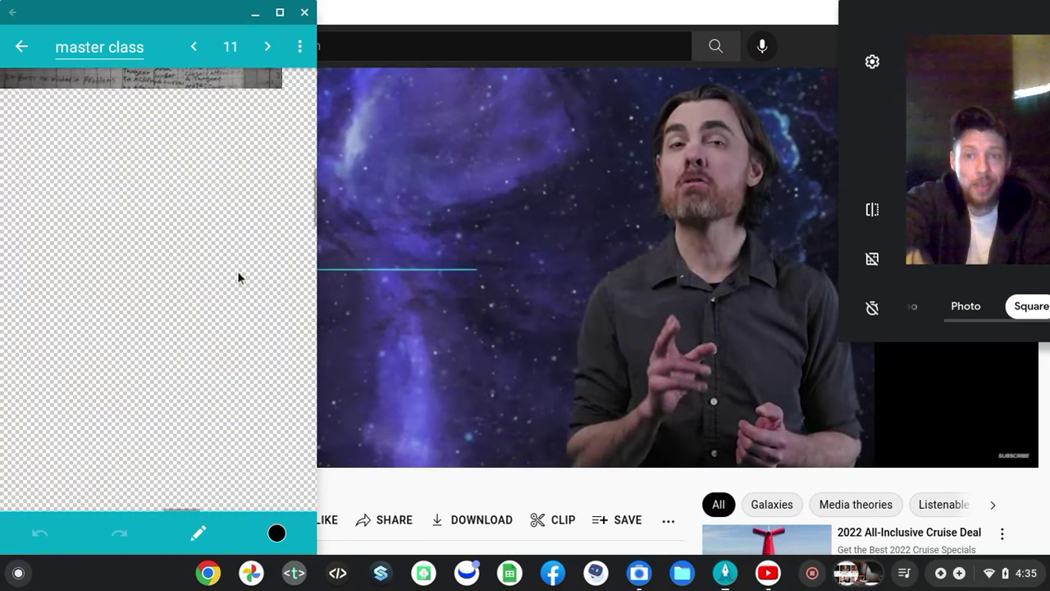
pyautogui.scroll(5, 237, 271)
pyautogui.scroll(5, 237, 271)
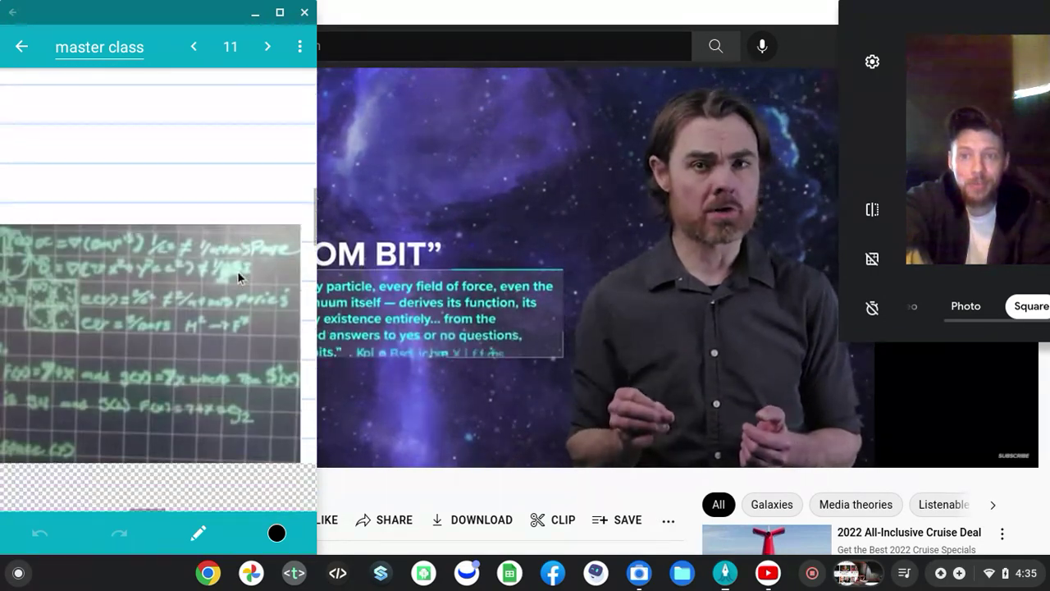
pyautogui.scroll(-5, 238, 271)
pyautogui.scroll(-3, 237, 270)
pyautogui.scroll(-5, 237, 270)
pyautogui.scroll(-3, 237, 271)
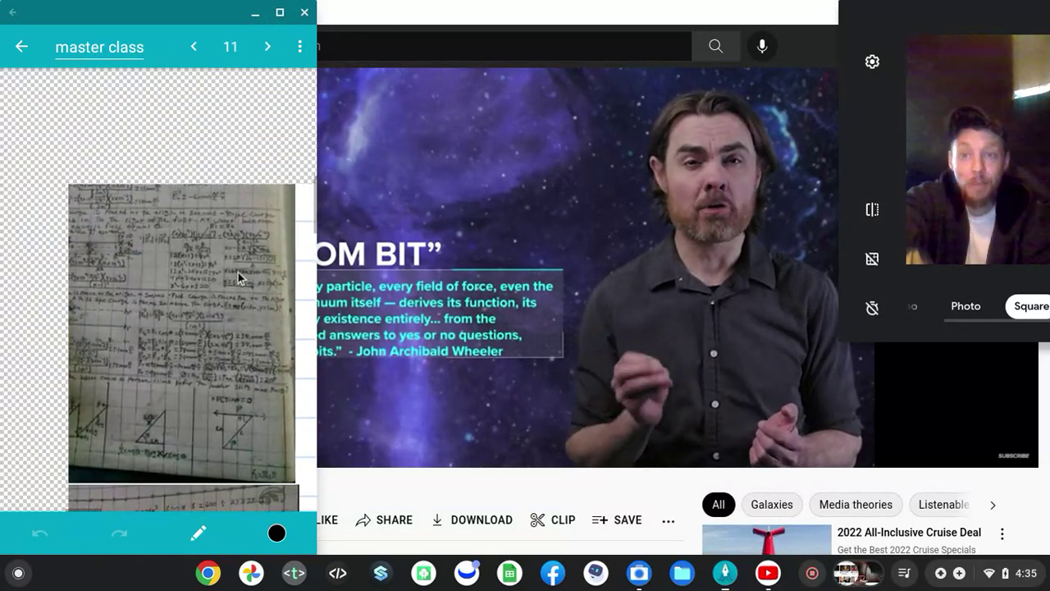
pyautogui.scroll(-3, 238, 272)
pyautogui.scroll(5, 238, 272)
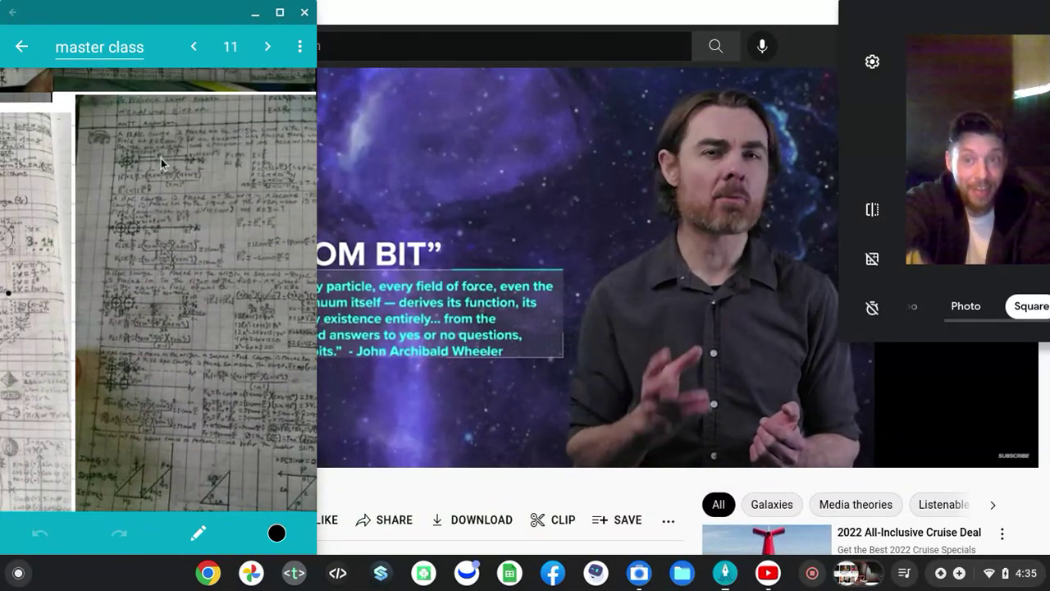
pyautogui.scroll(3, 161, 204)
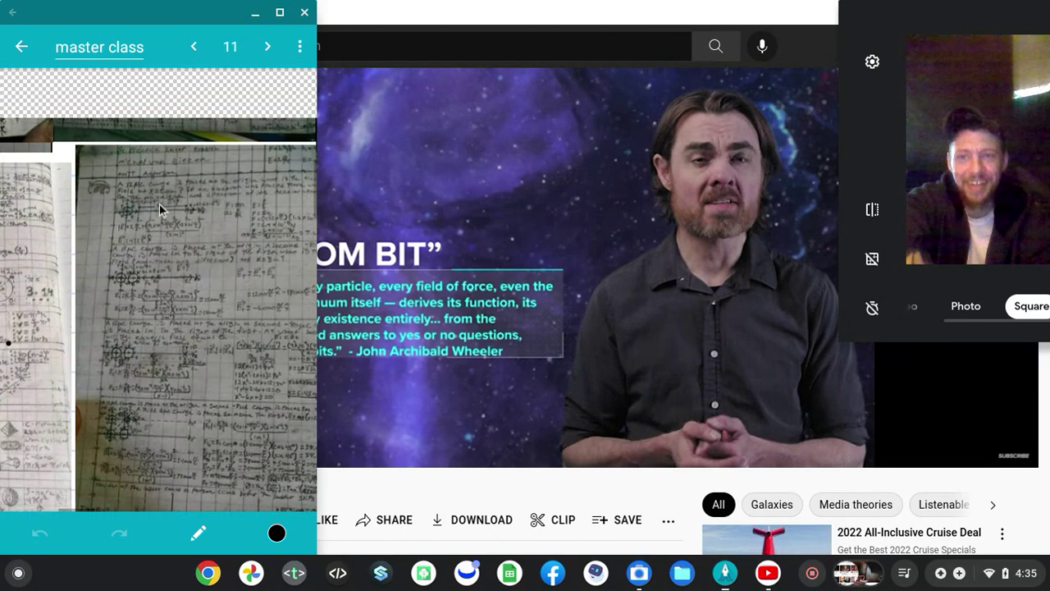
pyautogui.scroll(3, 159, 205)
pyautogui.scroll(3, 159, 205)
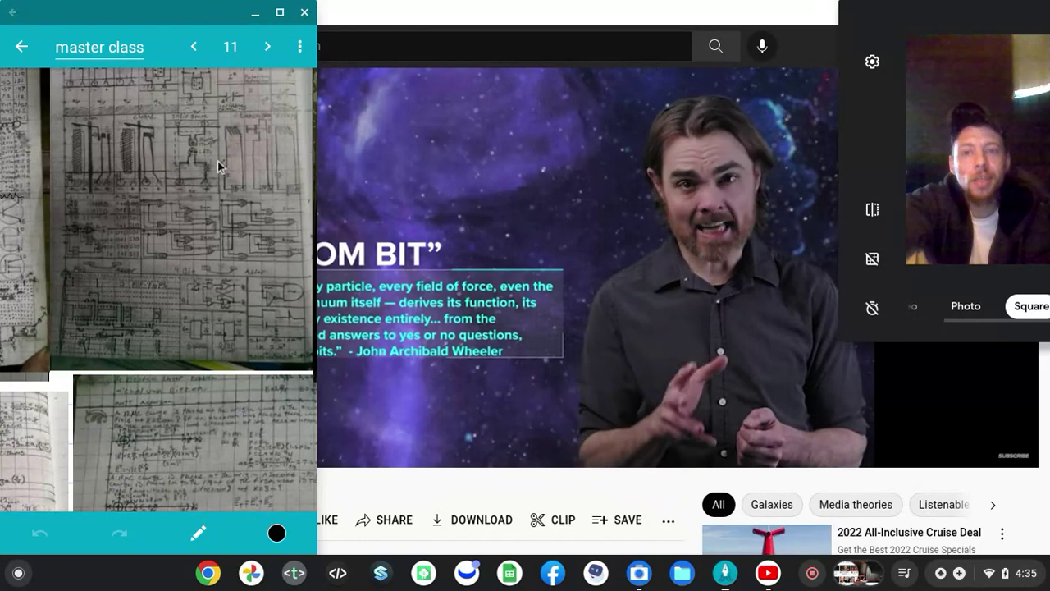
pyautogui.scroll(3, 218, 161)
pyautogui.scroll(3, 218, 156)
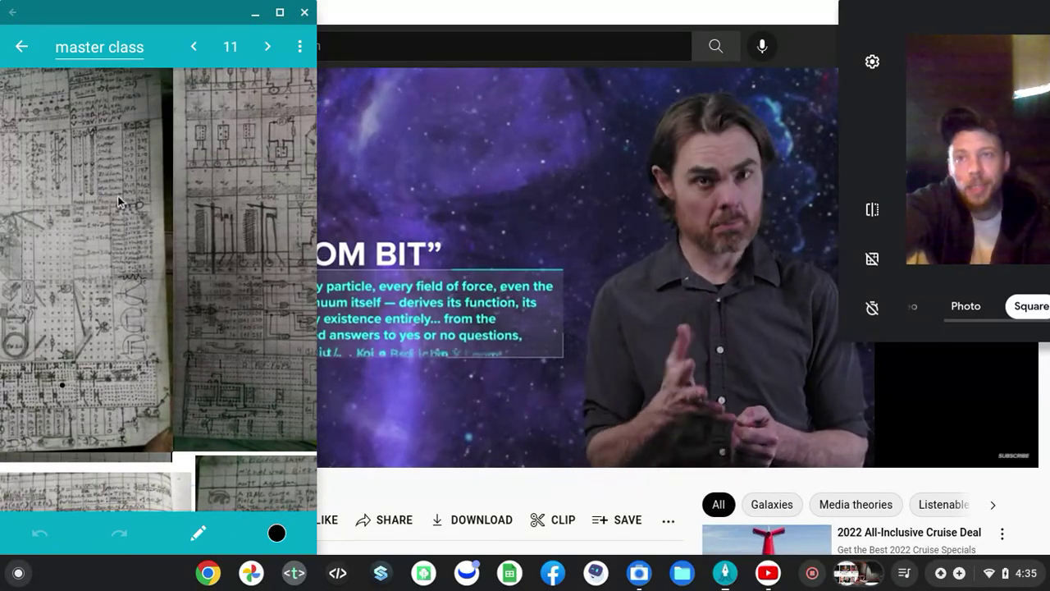
# - Pan page 11 left so the circuit-diagram scan is fully in view
pyautogui.moveTo(159, 240); pyautogui.dragTo(95, 239)
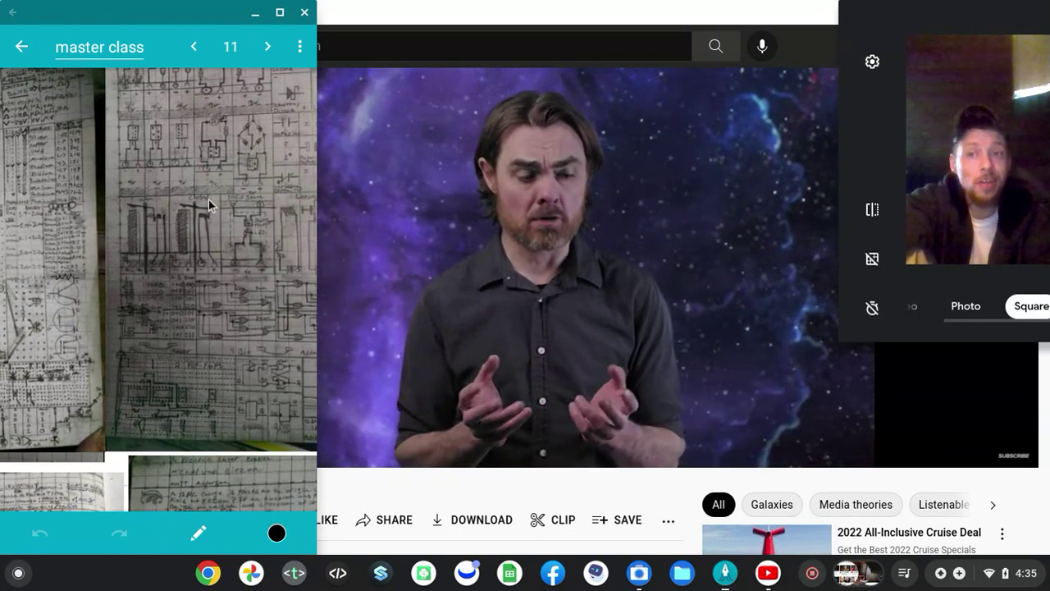
pyautogui.scroll(-3, 208, 199)
pyautogui.scroll(3, 208, 199)
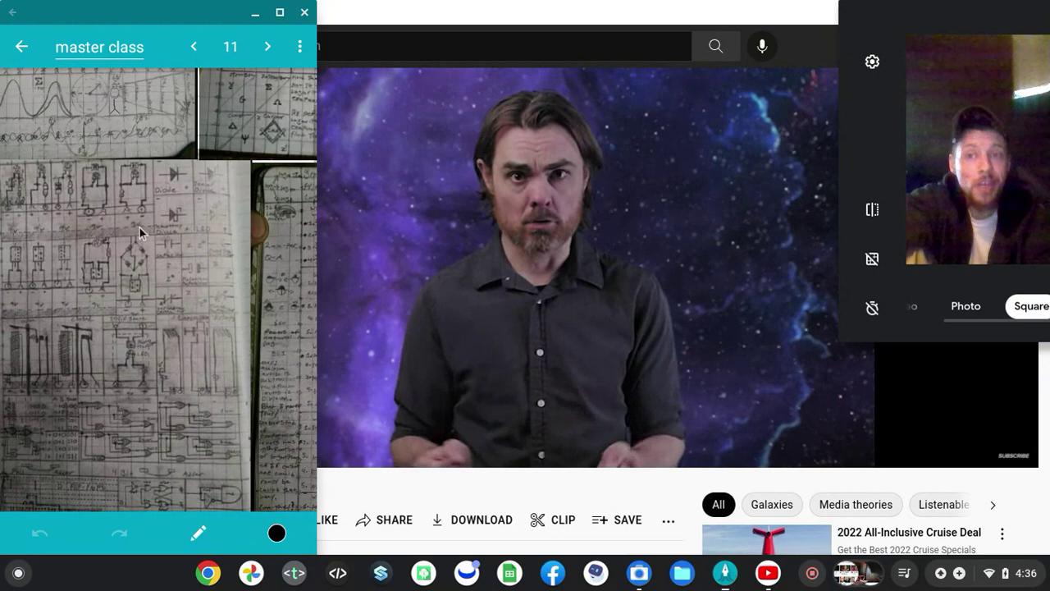
pyautogui.scroll(2, 140, 227)
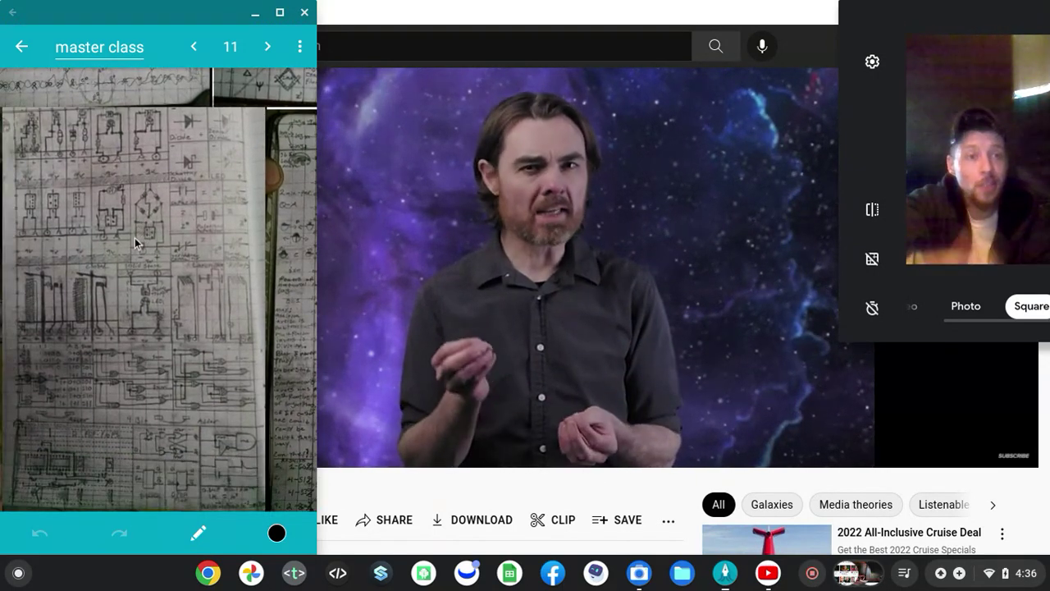
pyautogui.scroll(-3, 135, 237)
pyautogui.scroll(3, 133, 236)
pyautogui.scroll(2, 133, 236)
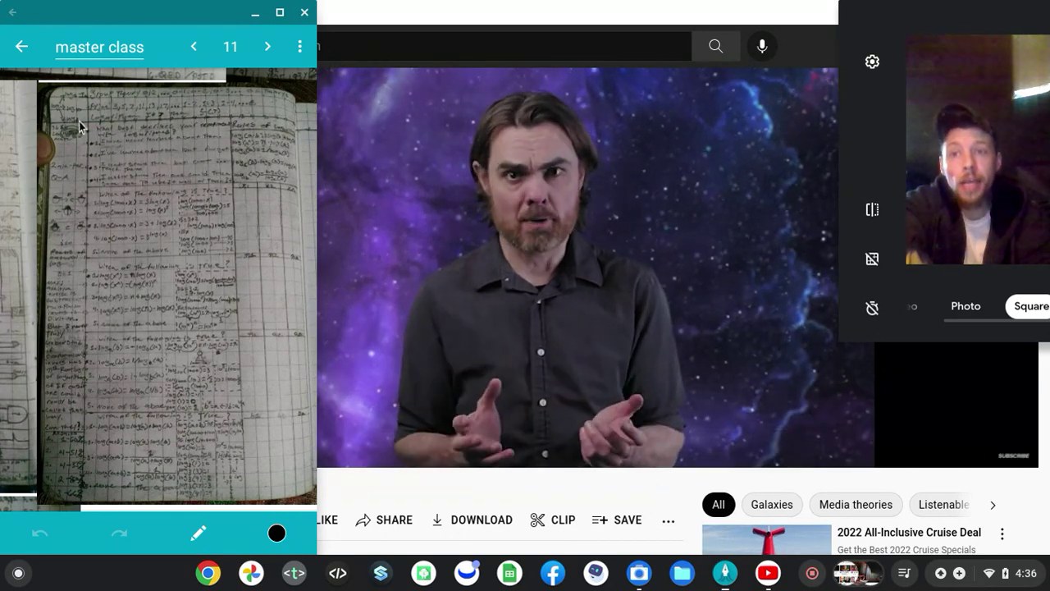
pyautogui.scroll(3, 82, 120)
pyautogui.scroll(1, 98, 122)
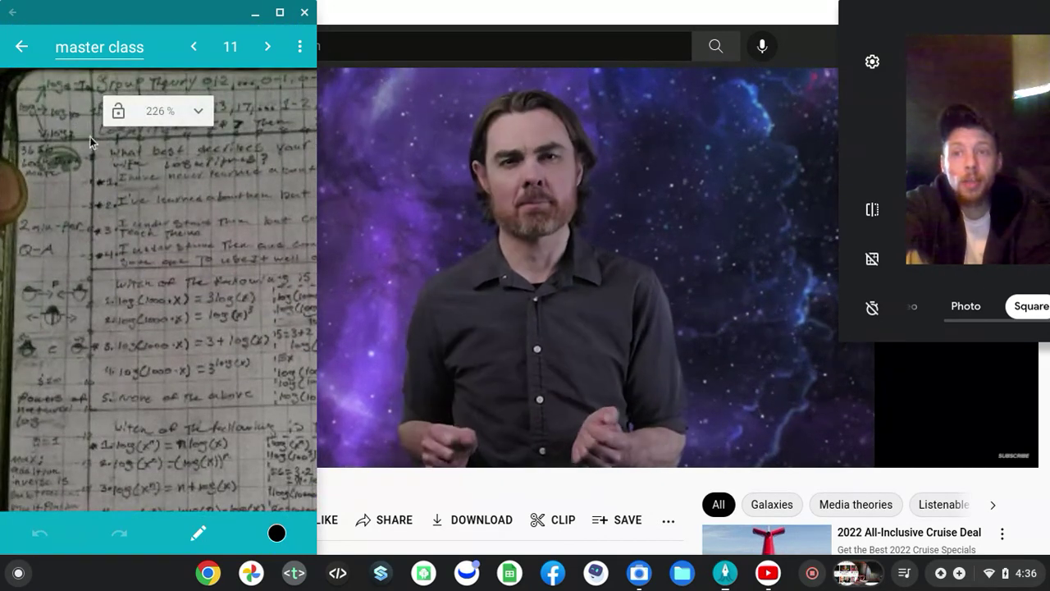
pyautogui.scroll(1, 88, 138)
pyautogui.hscroll(5, 89, 139)
pyautogui.hscroll(5, 88, 138)
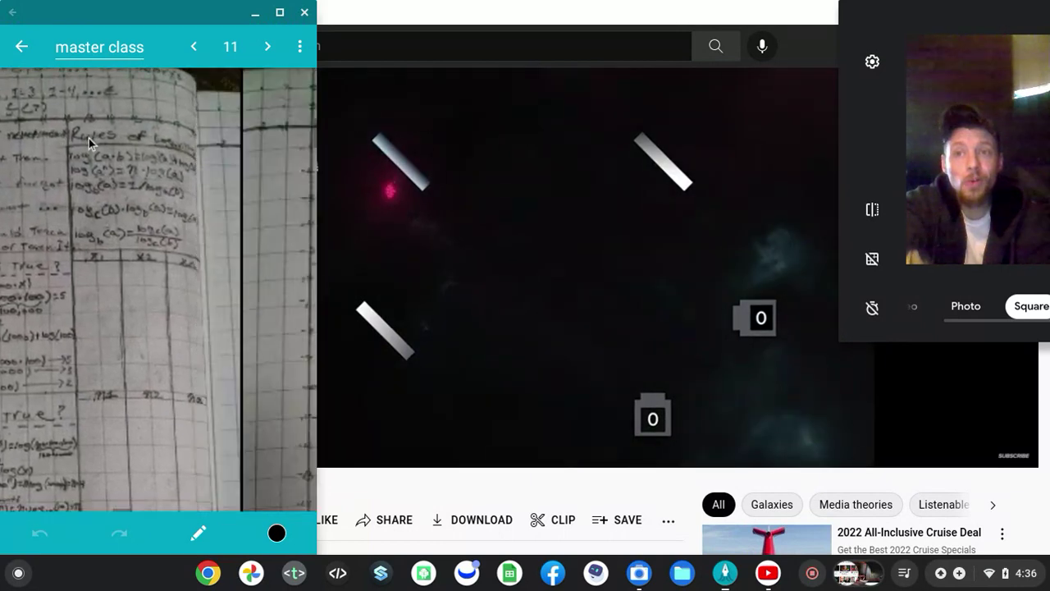
pyautogui.hscroll(-5, 88, 143)
pyautogui.hscroll(-5, 88, 144)
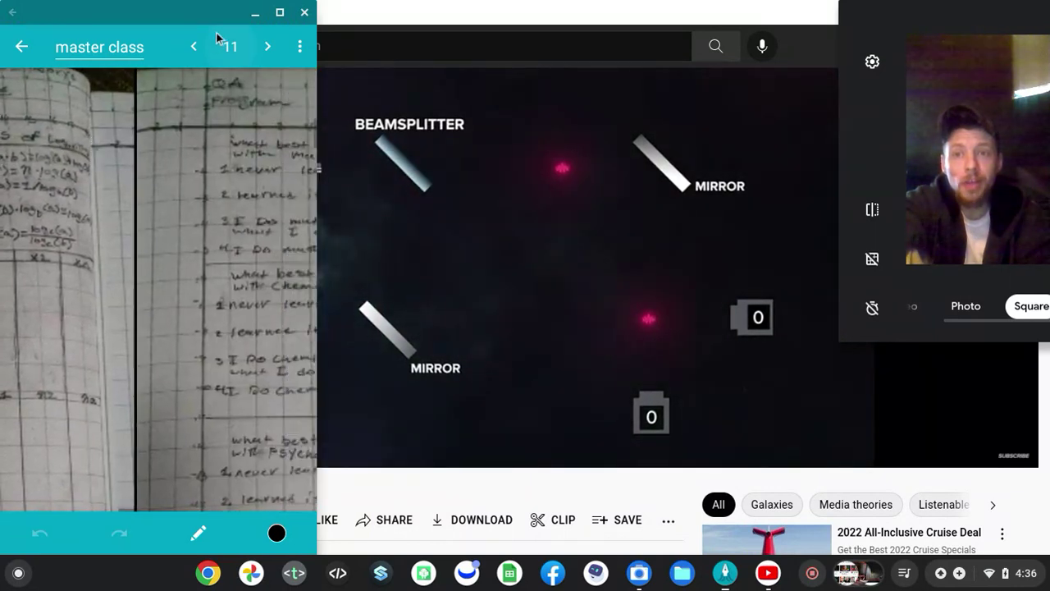
pyautogui.scroll(-5, 203, 96)
pyautogui.hscroll(5, 204, 96)
pyautogui.scroll(3, 203, 96)
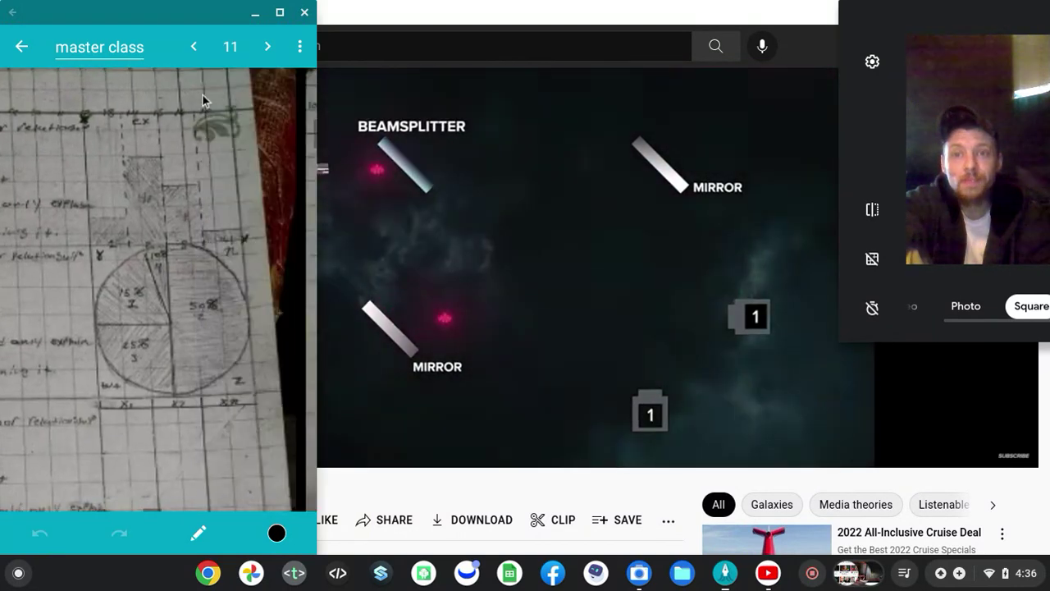
pyautogui.hscroll(3, 204, 96)
pyautogui.hscroll(-5, 203, 96)
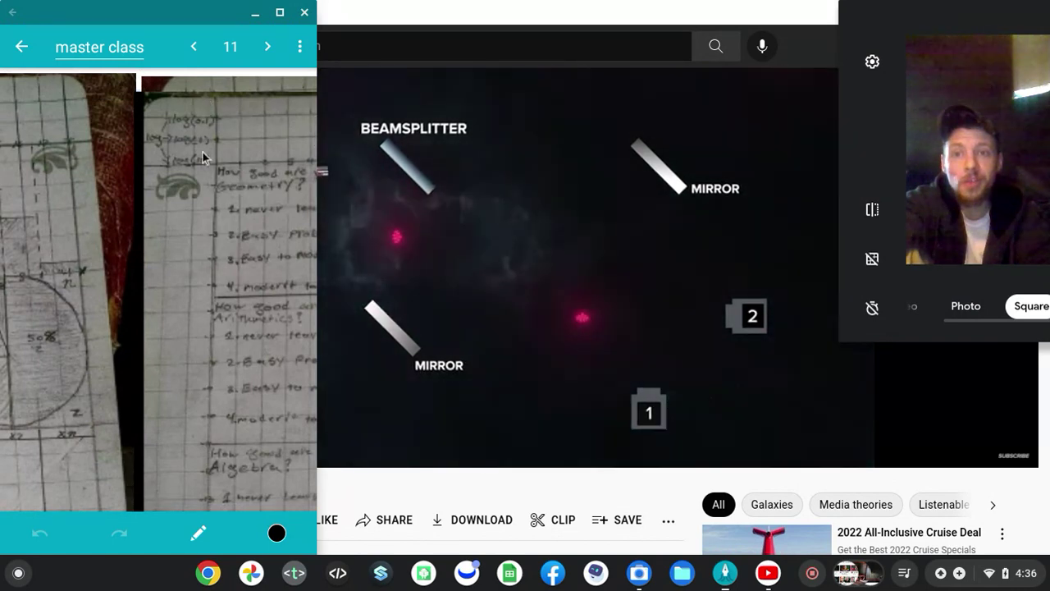
pyautogui.scroll(-5, 204, 167)
pyautogui.hscroll(5, 204, 167)
pyautogui.hscroll(5, 204, 167)
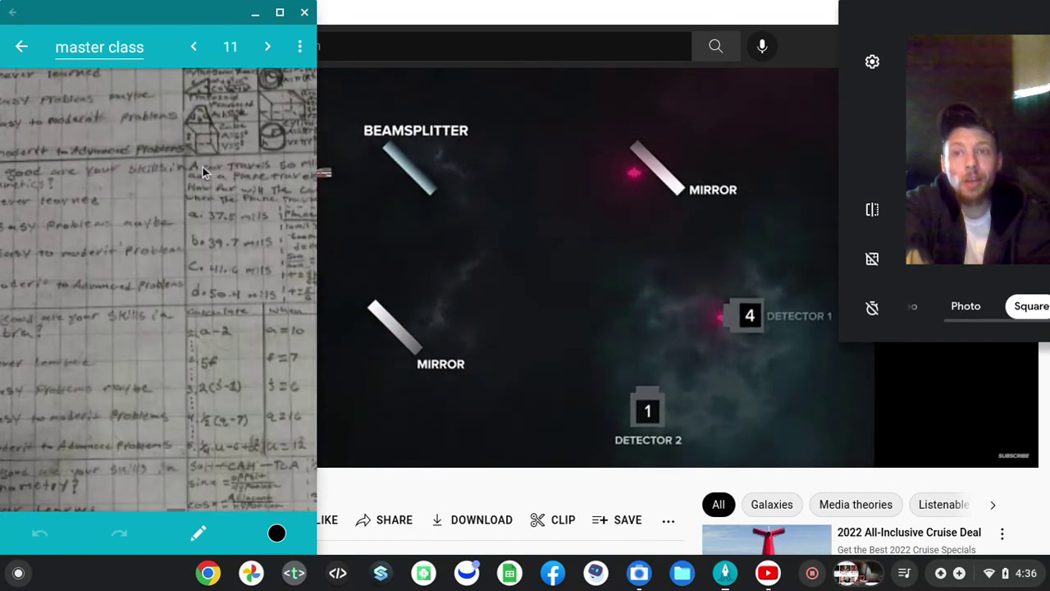
pyautogui.scroll(-3, 203, 166)
pyautogui.scroll(-3, 202, 166)
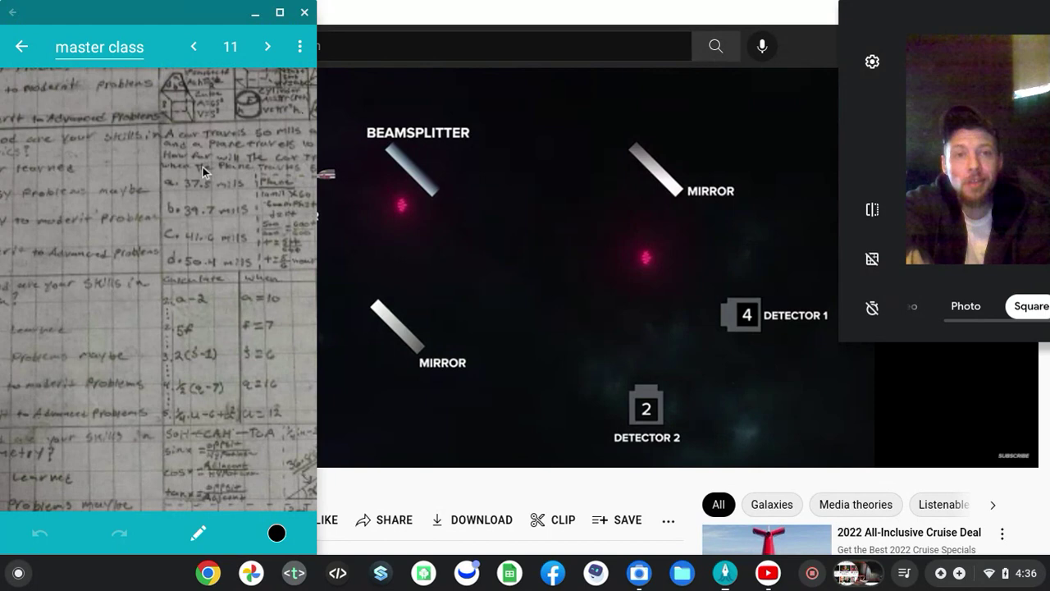
# - Zoom out on page 11 to show a whole gridded notebook scan
pyautogui.hotkey('ctrl', '-')
pyautogui.hscroll(-5, 203, 166)
pyautogui.hscroll(5, 202, 166)
pyautogui.hscroll(-5, 203, 167)
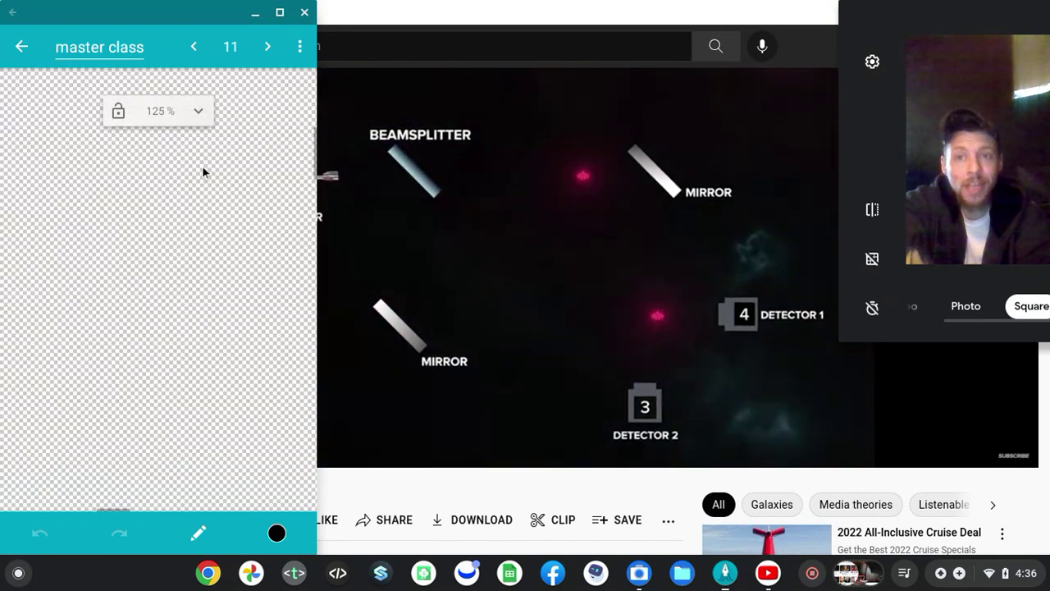
pyautogui.hscroll(5, 203, 166)
pyautogui.hscroll(-2, 203, 166)
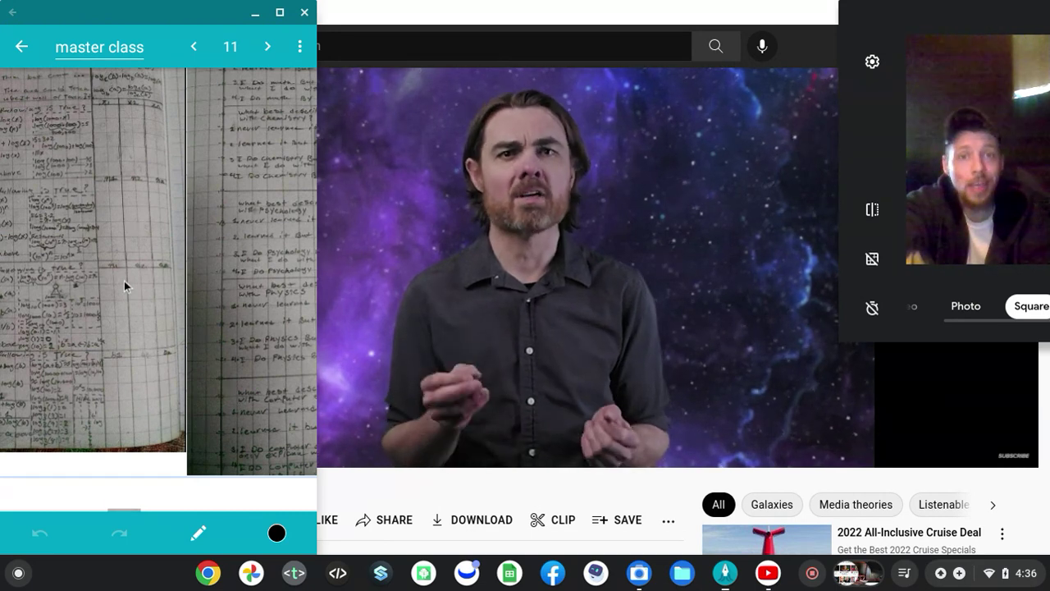
pyautogui.scroll(-2, 124, 280)
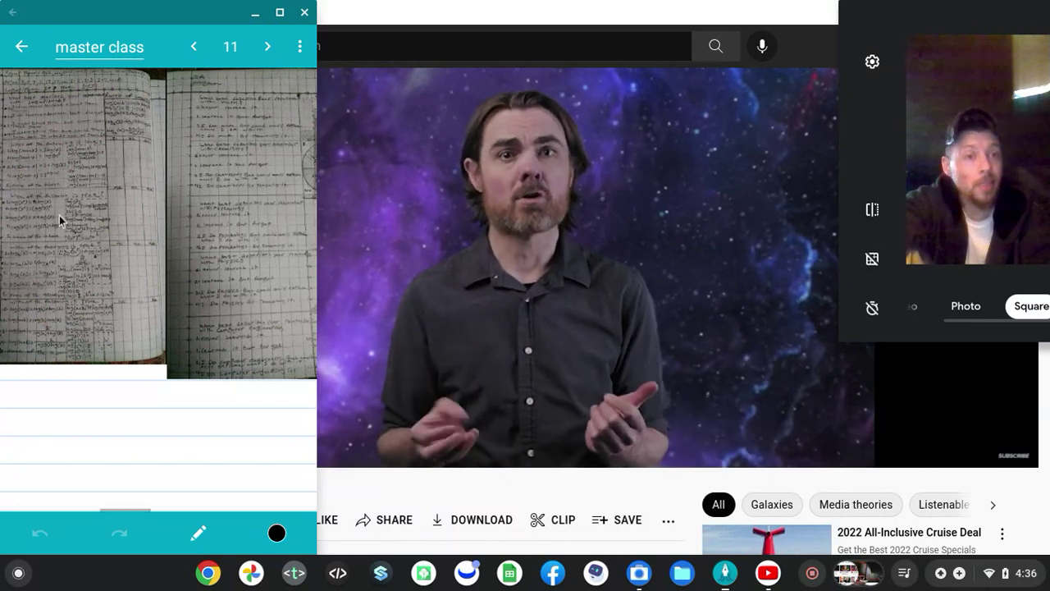
pyautogui.scroll(-5, 59, 215)
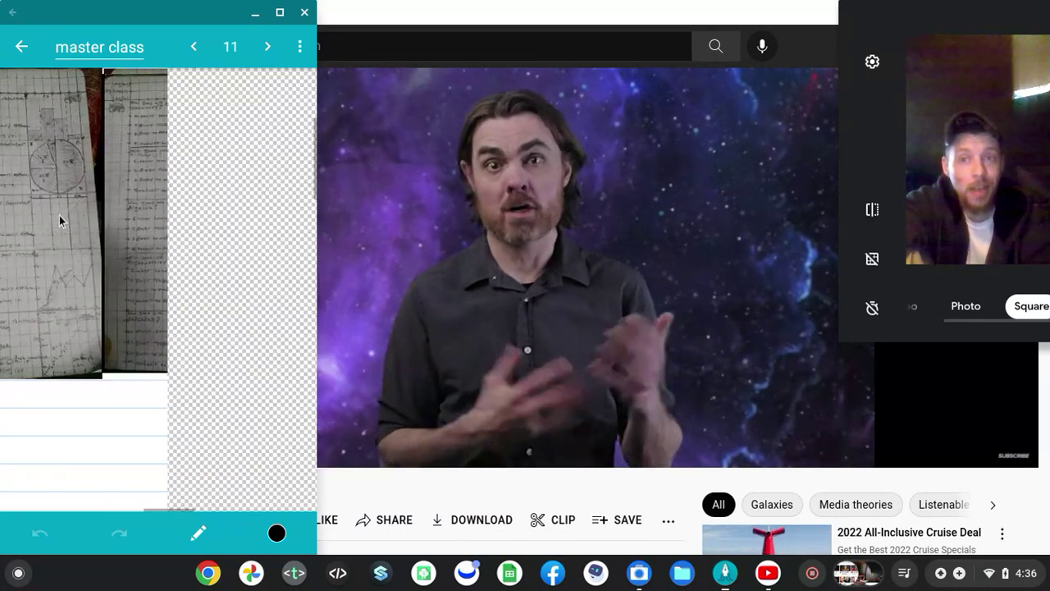
pyautogui.scroll(-5, 57, 220)
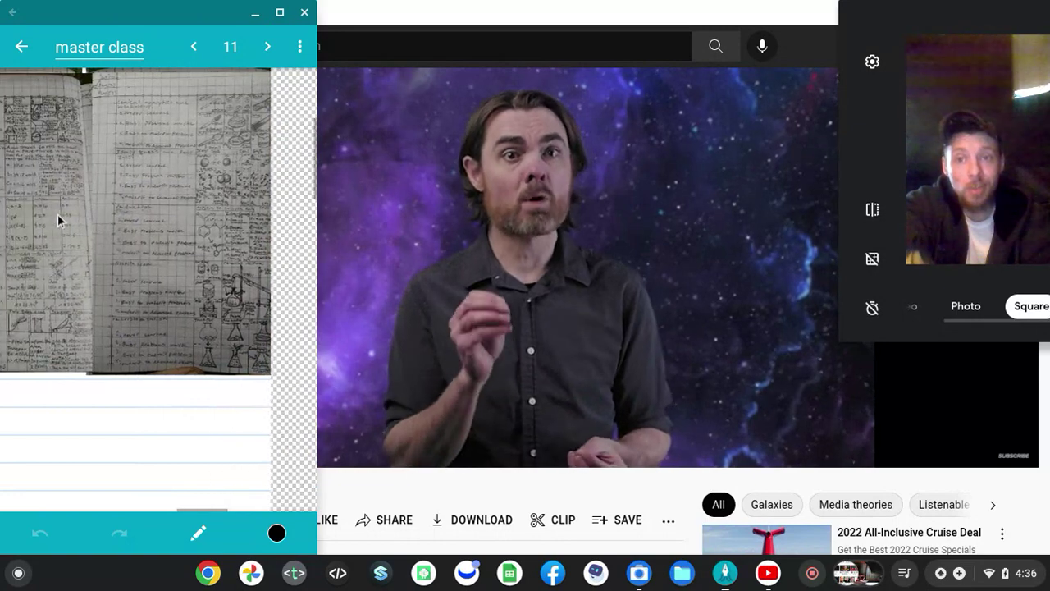
pyautogui.scroll(-5, 58, 220)
pyautogui.scroll(-5, 57, 220)
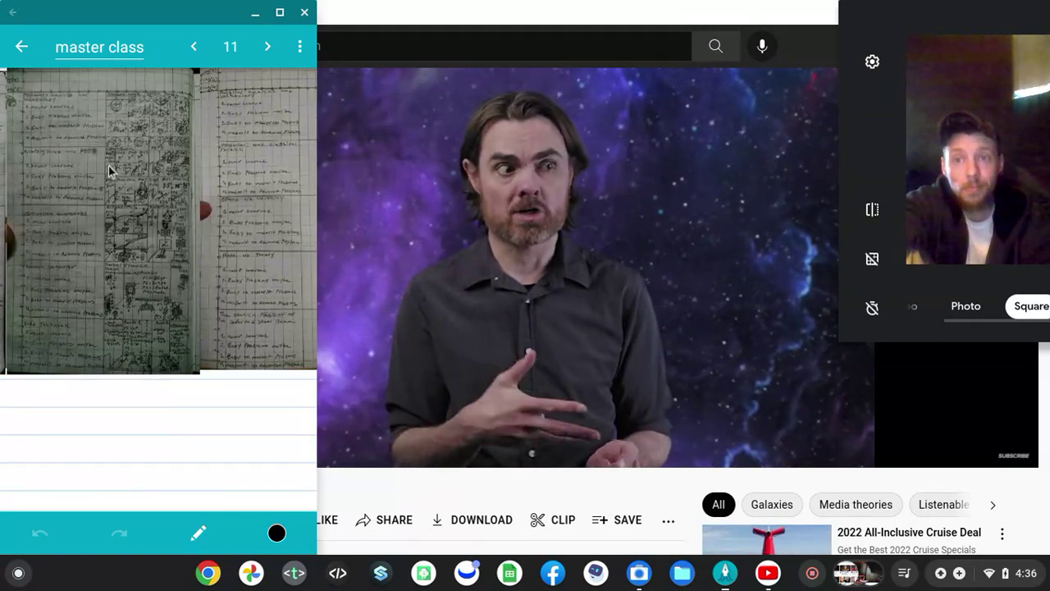
pyautogui.scroll(3, 106, 160)
pyautogui.scroll(3, 107, 160)
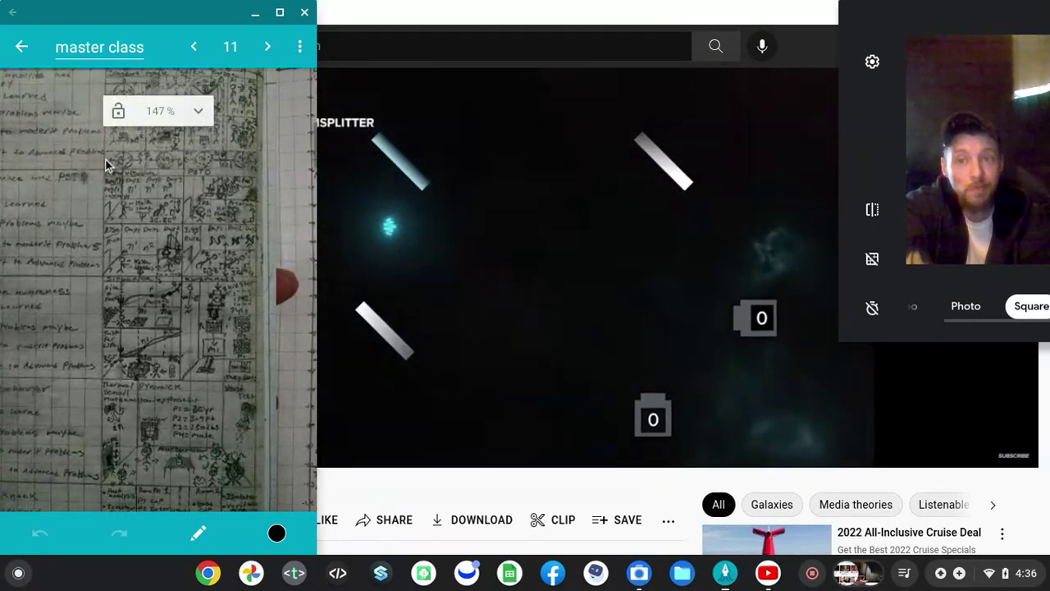
pyautogui.scroll(-5, 106, 160)
pyautogui.scroll(5, 105, 164)
pyautogui.scroll(5, 105, 164)
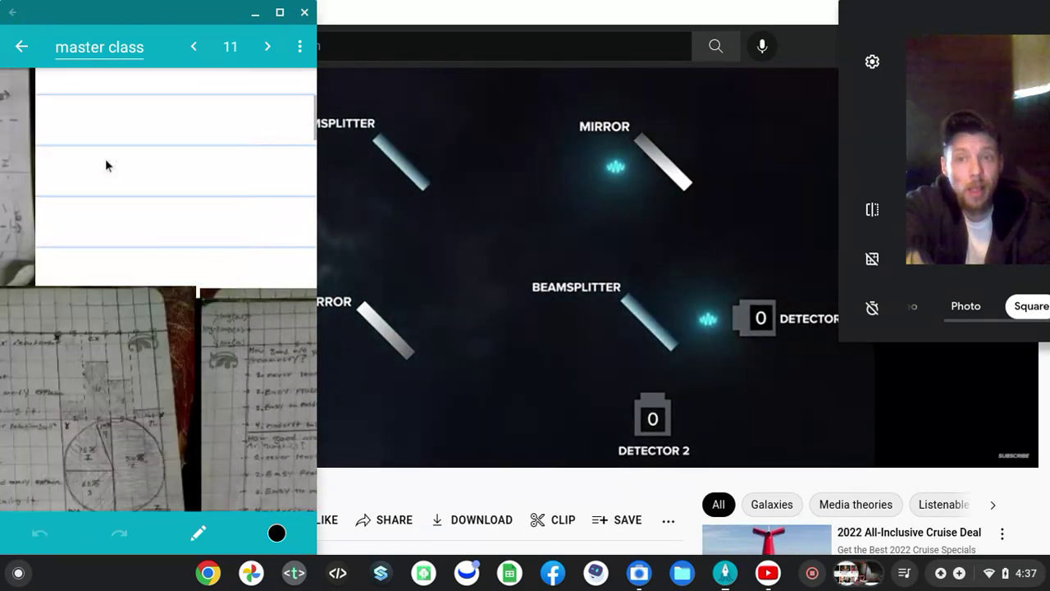
pyautogui.scroll(-5, 105, 164)
pyautogui.scroll(-5, 105, 164)
pyautogui.scroll(-5, 105, 165)
pyautogui.scroll(3, 105, 164)
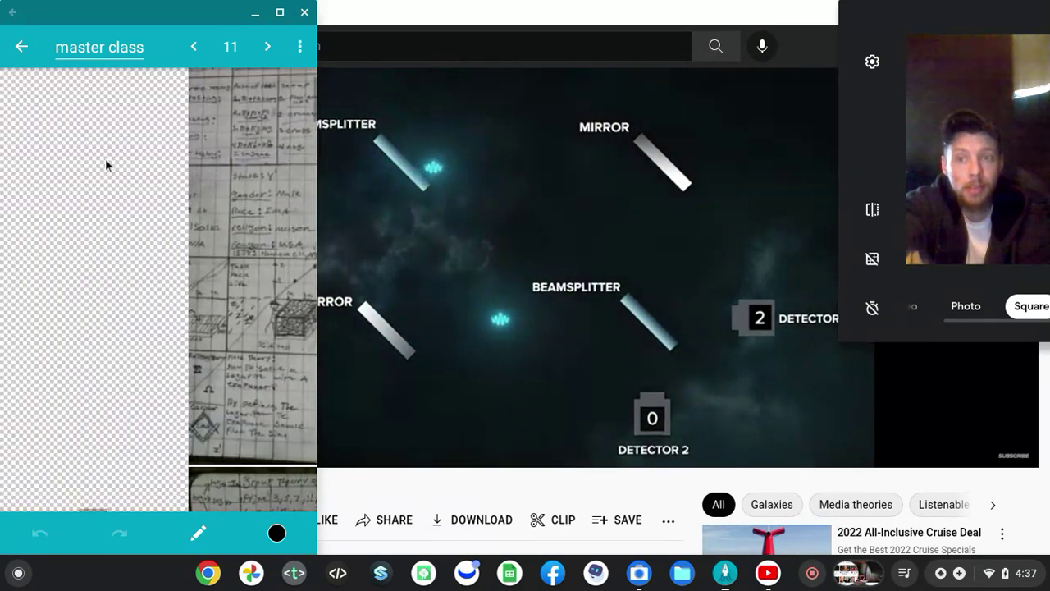
pyautogui.scroll(-3, 105, 164)
pyautogui.hscroll(5, 105, 164)
pyautogui.hscroll(3, 105, 165)
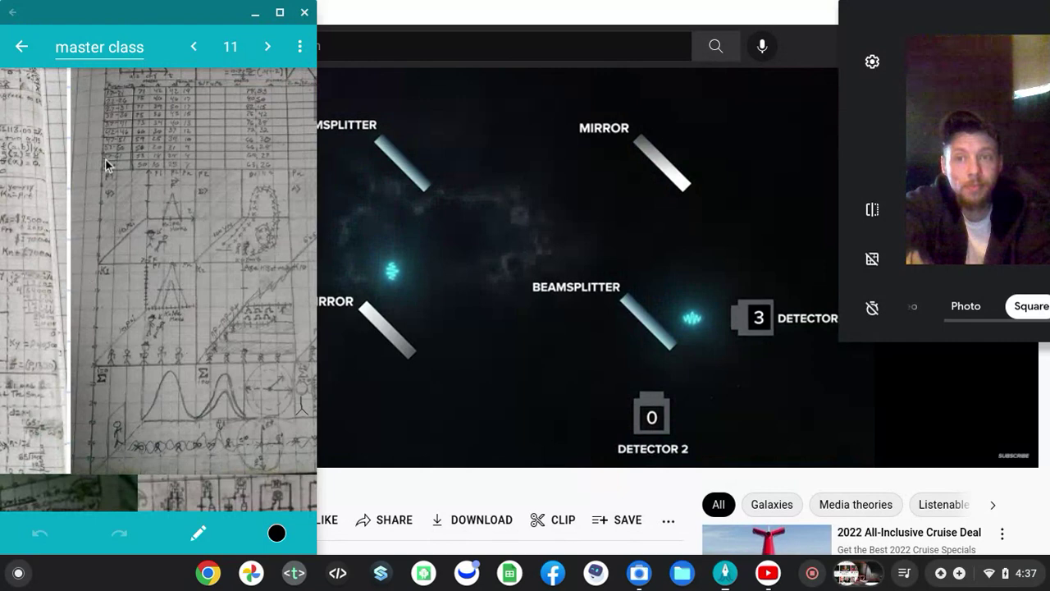
pyautogui.scroll(5, 105, 164)
pyautogui.scroll(3, 105, 164)
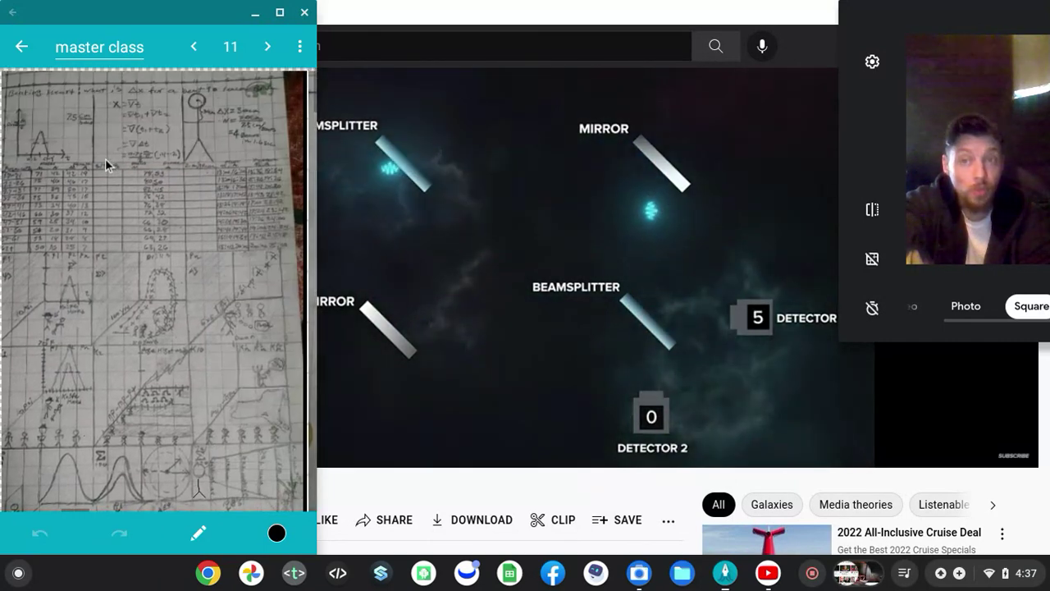
pyautogui.scroll(-5, 105, 159)
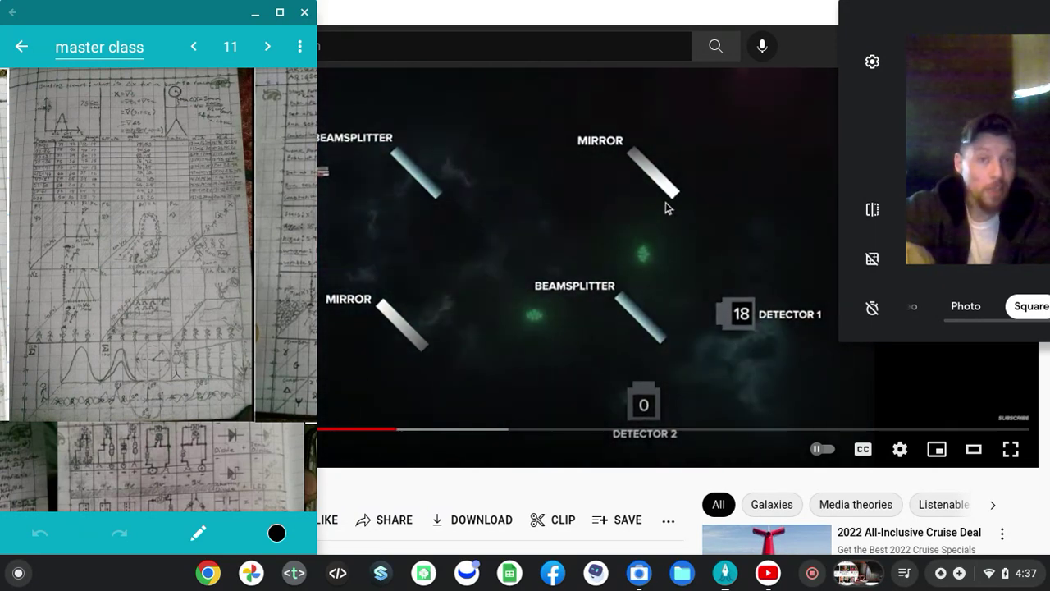
pyautogui.scroll(-5, 163, 209)
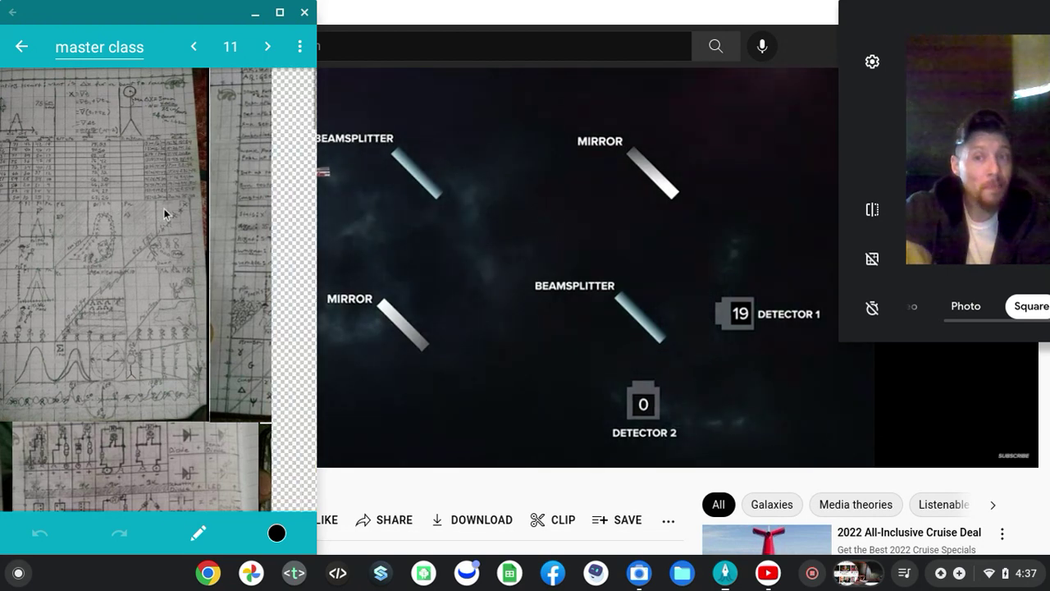
pyautogui.scroll(-5, 163, 208)
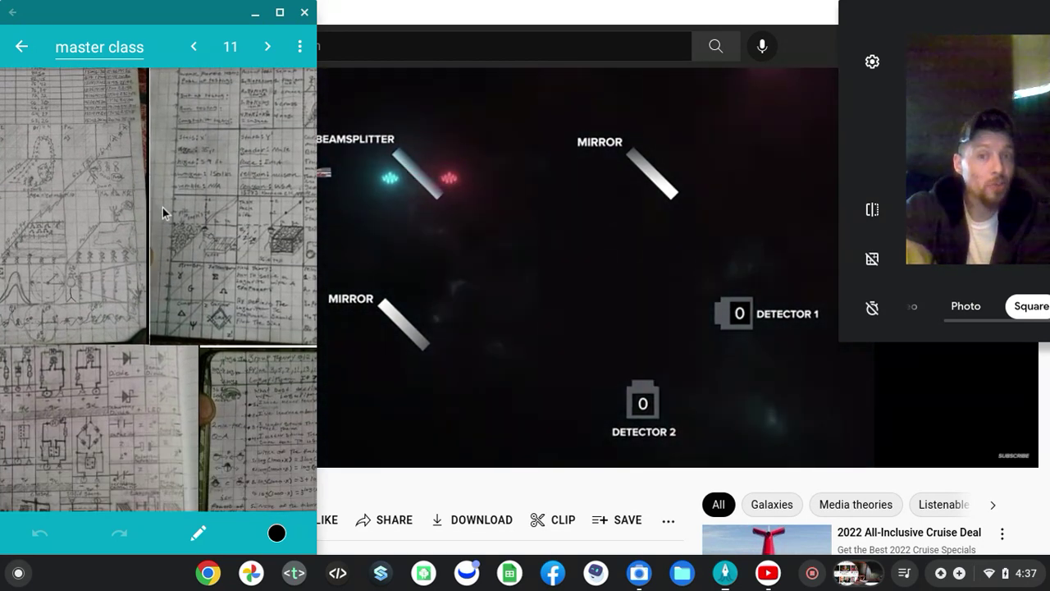
pyautogui.scroll(-2, 163, 207)
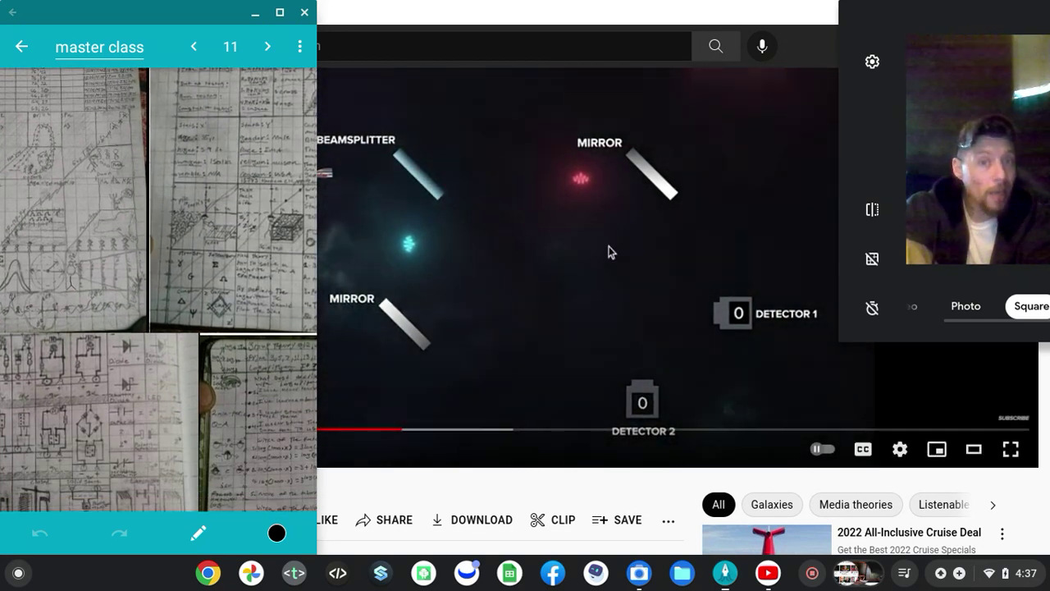
# - Page back from page 11 through 7, 5 and 4 to page 1's Higgs-field sketch
pyautogui.click(194, 47)
pyautogui.click(200, 47)
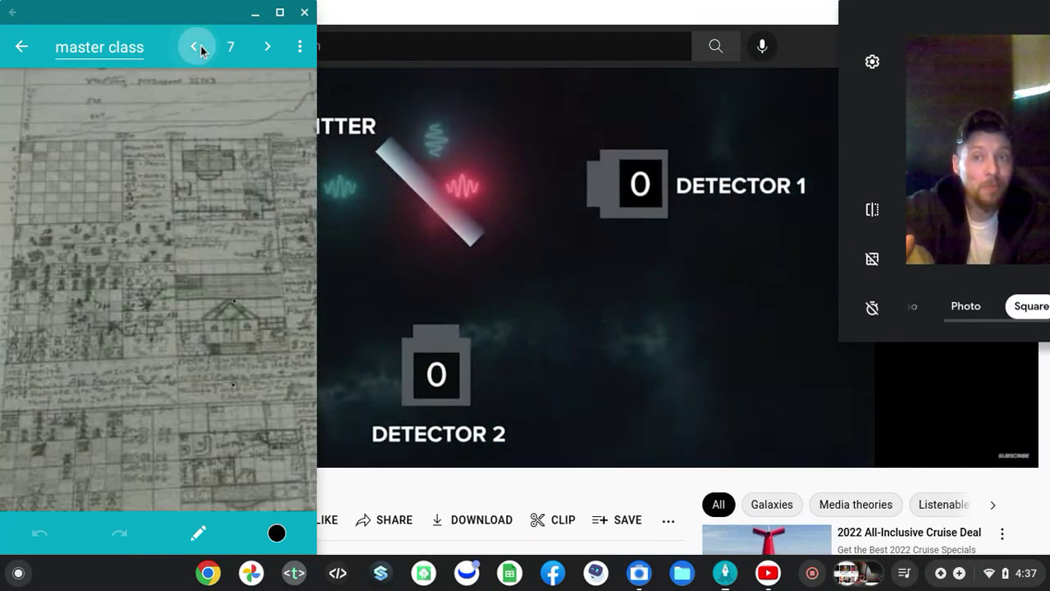
pyautogui.click(200, 47)
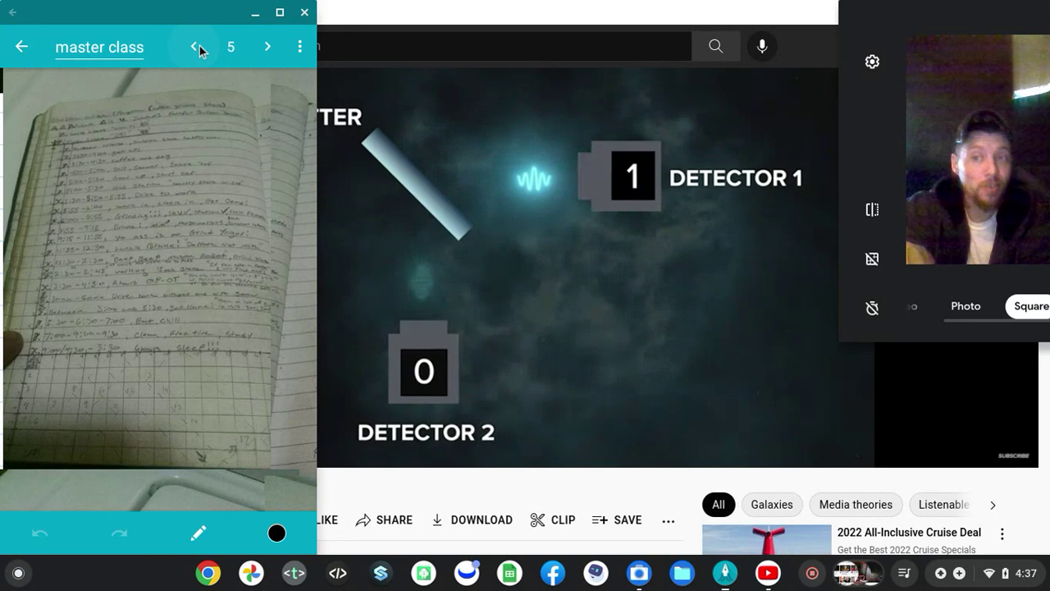
pyautogui.click(200, 46)
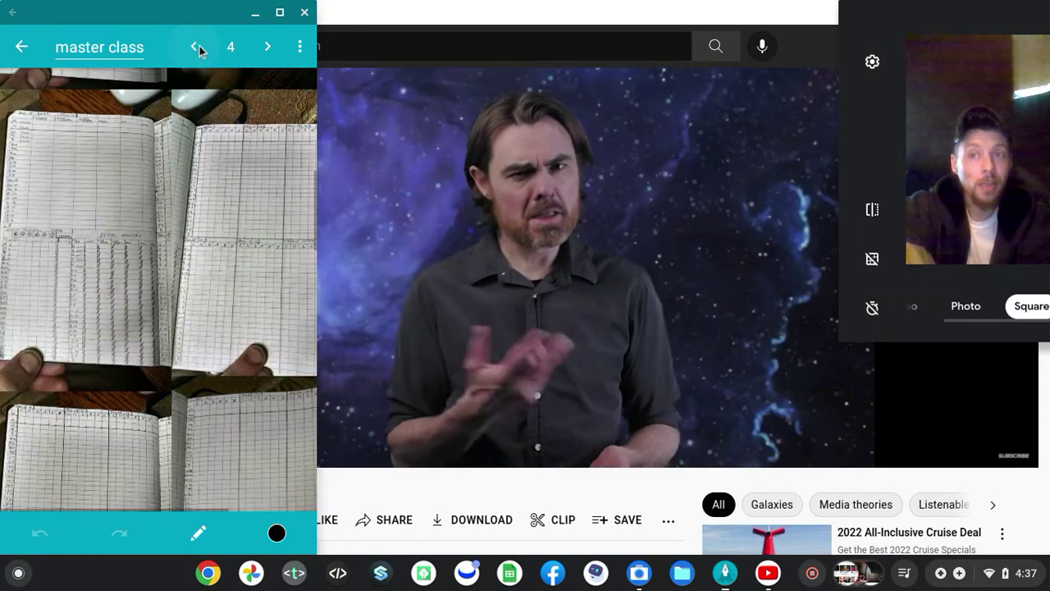
pyautogui.click(200, 46)
pyautogui.click(200, 47)
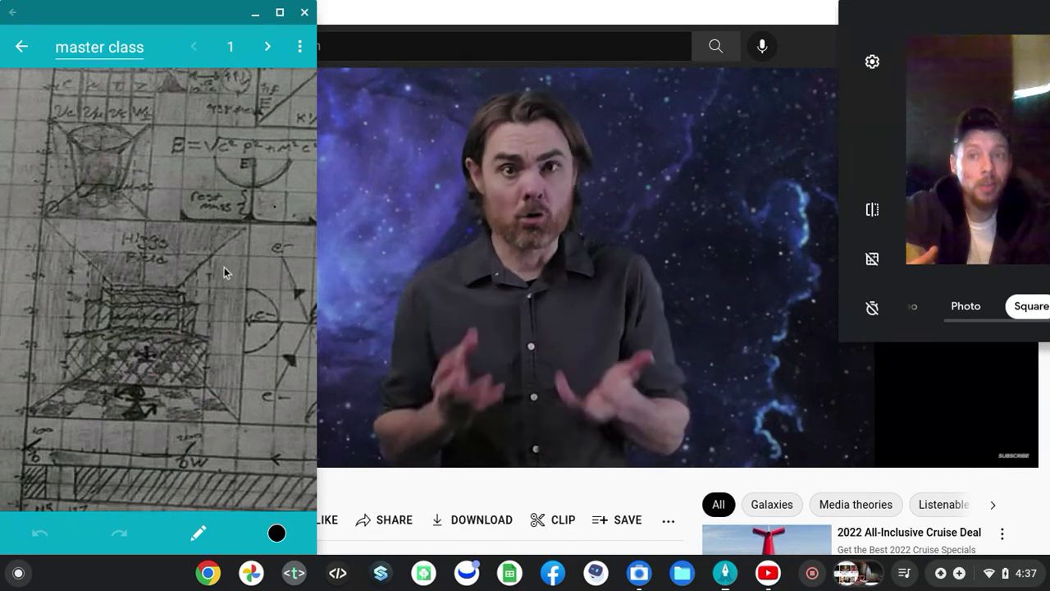
pyautogui.scroll(-5, 223, 267)
pyautogui.scroll(-1, 222, 266)
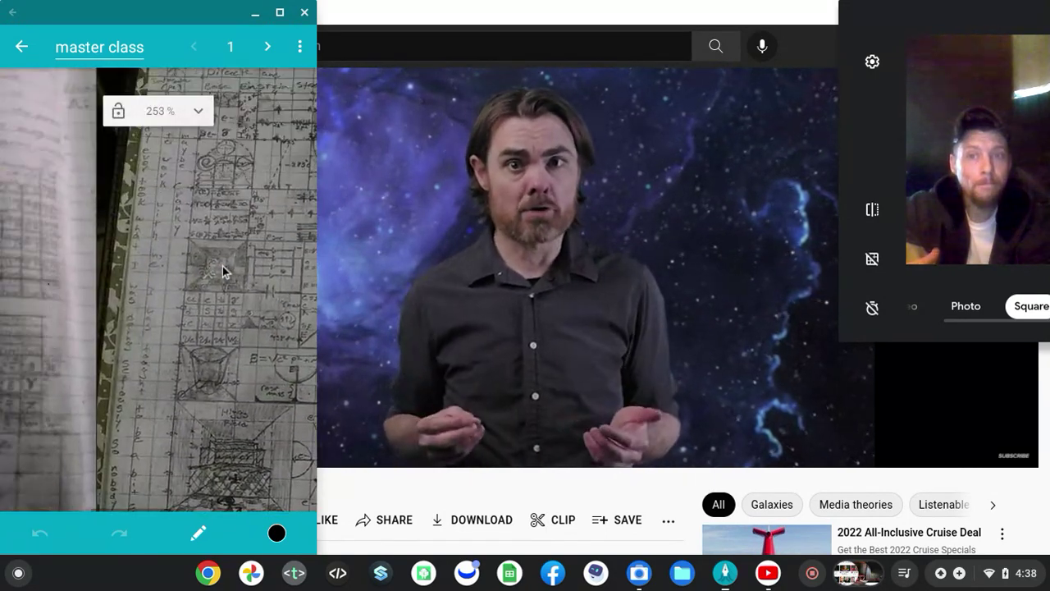
pyautogui.scroll(-2, 252, 277)
pyautogui.scroll(-2, 252, 277)
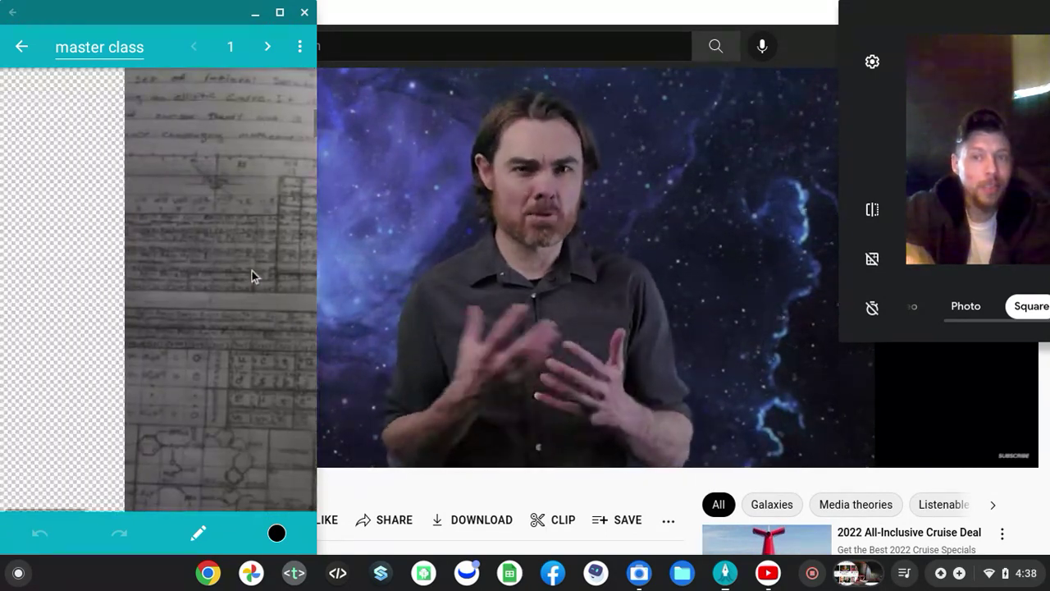
pyautogui.scroll(-2, 252, 276)
pyautogui.scroll(2, 252, 271)
pyautogui.scroll(2, 252, 270)
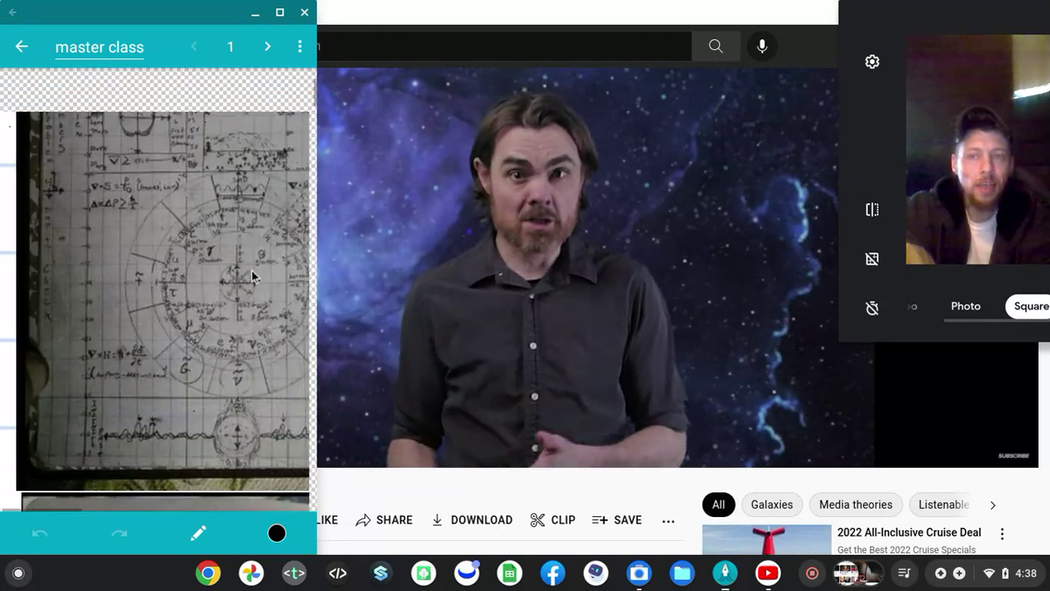
pyautogui.scroll(2, 252, 271)
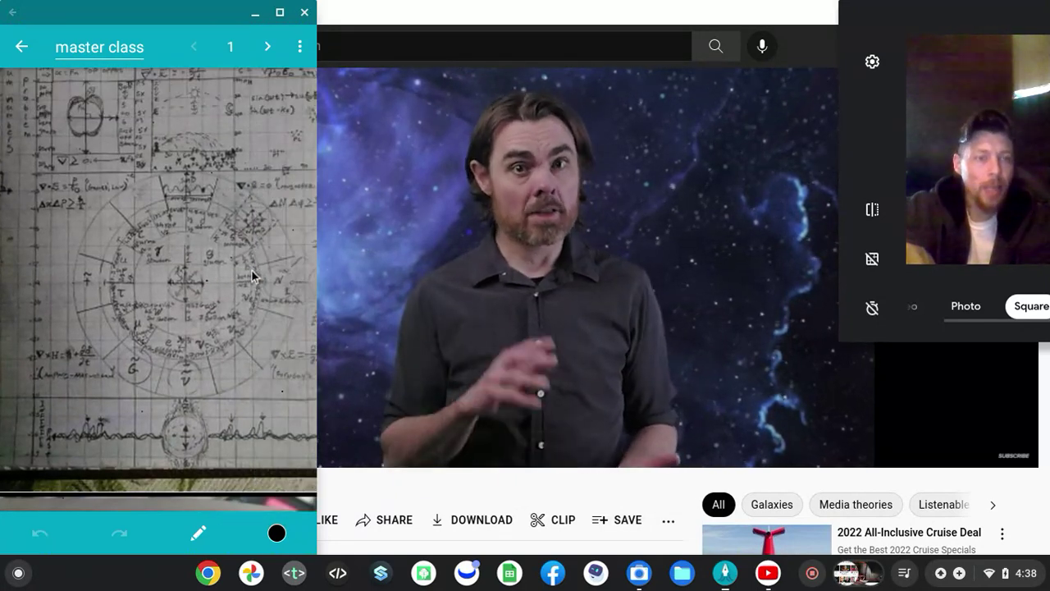
pyautogui.scroll(-2, 237, 229)
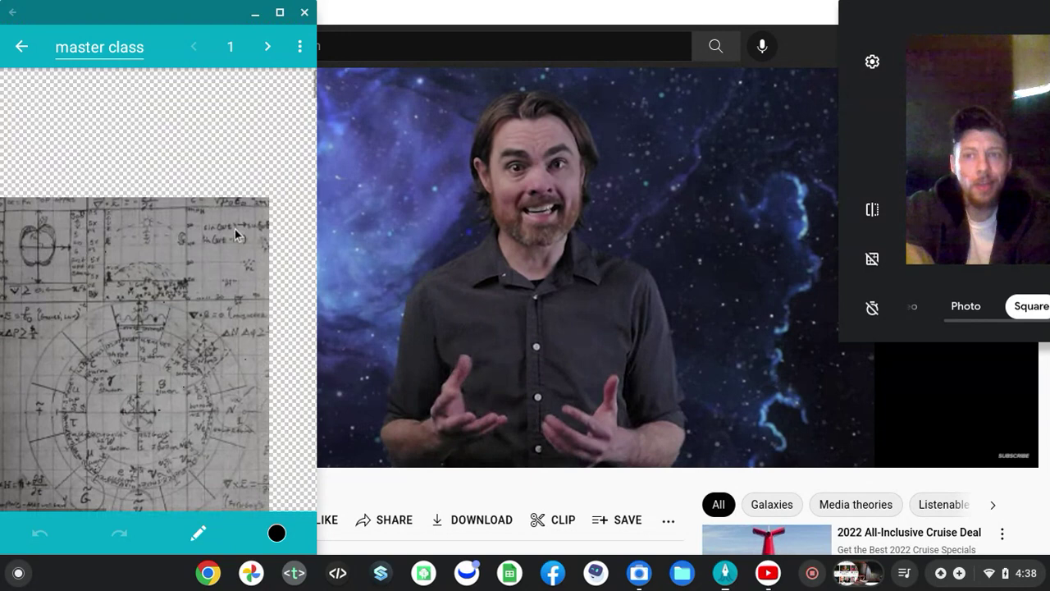
pyautogui.scroll(1, 235, 228)
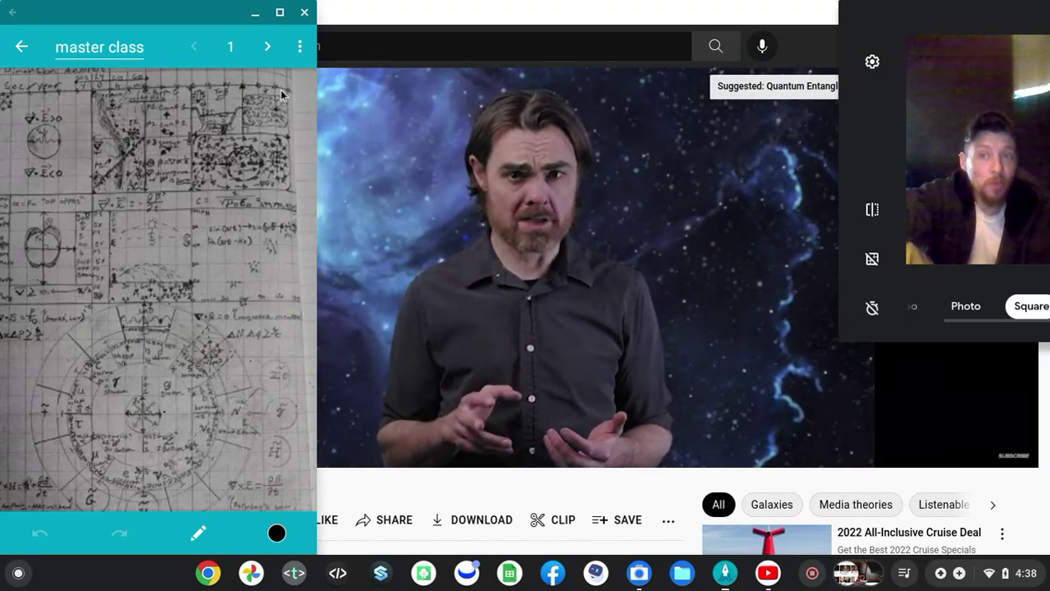
# - Advance to page 2 and zoom in on the open handwritten journal photo
pyautogui.click(267, 47)
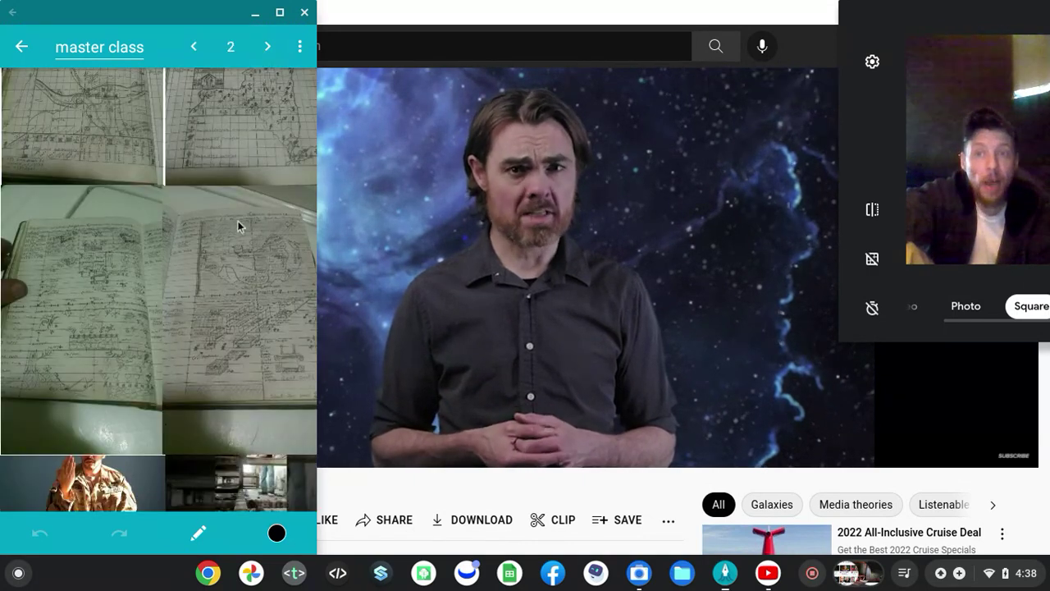
pyautogui.doubleClick(222, 263)
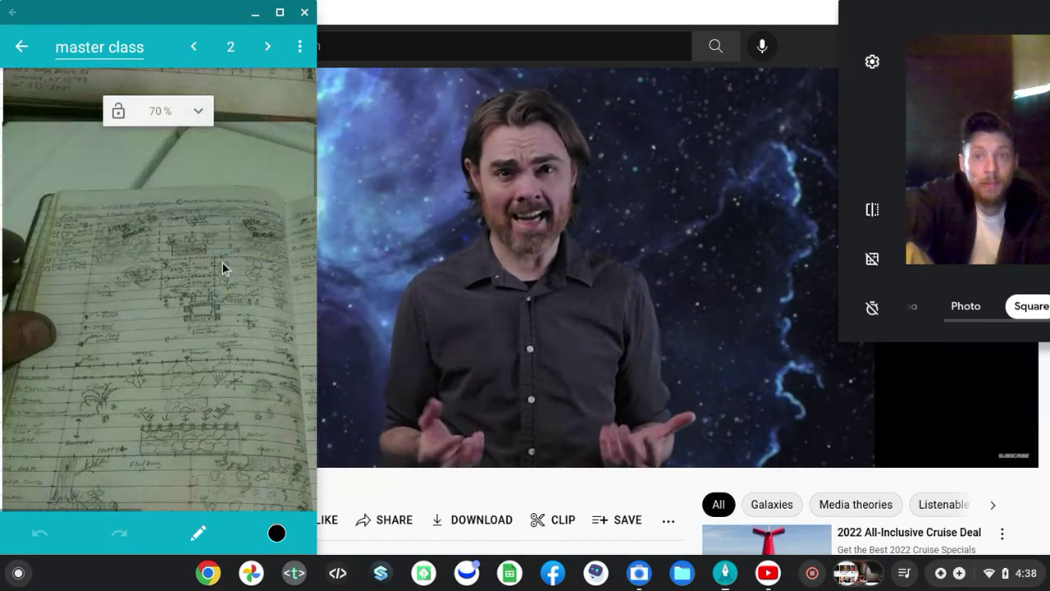